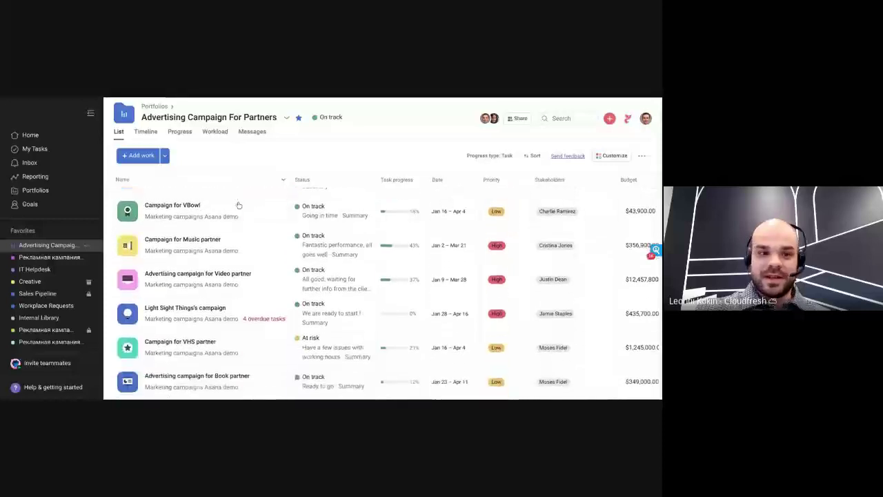
# Review the status of each campaign in the portfolio list and the task completion details for Campaign for Power Attorney.
pyautogui.scroll(3, 216, 390)
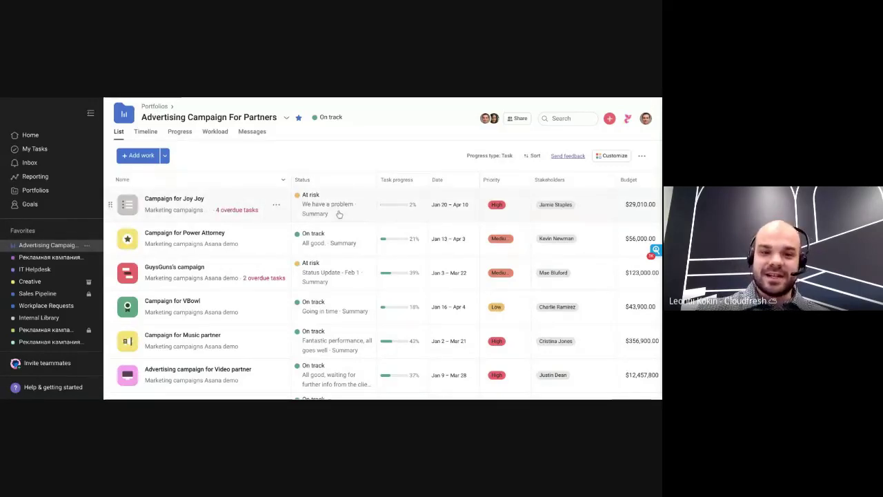
pyautogui.scroll(-3, 338, 215)
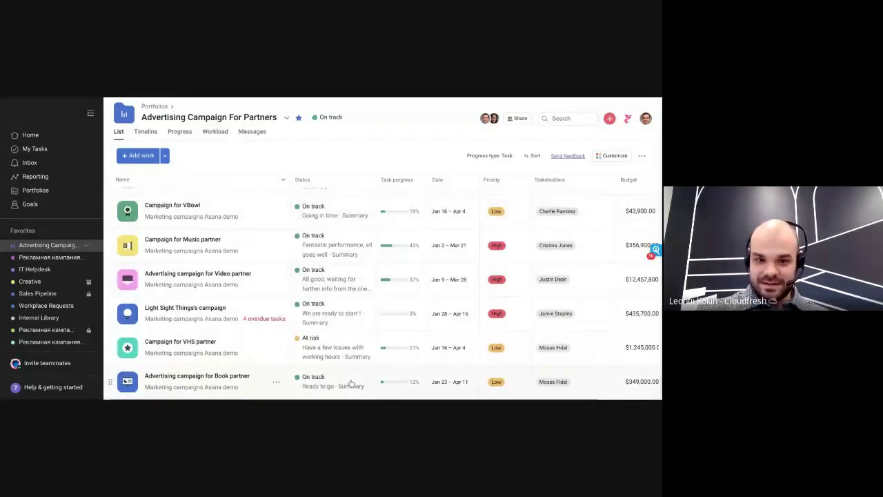
pyautogui.scroll(3, 348, 339)
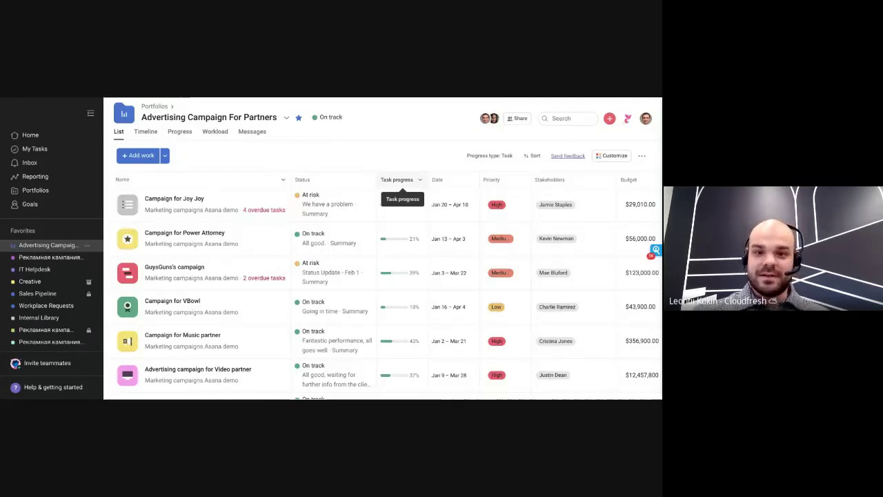
pyautogui.moveTo(403, 239)
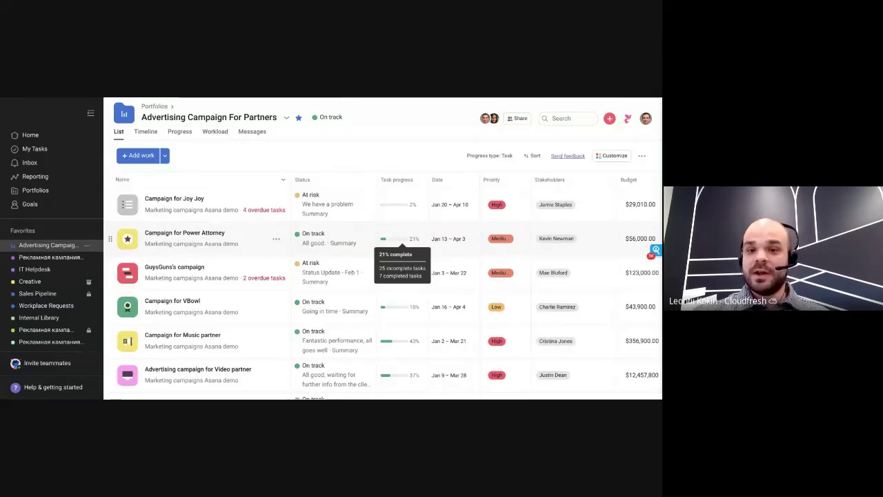
# Switch the portfolio list's progress type to Milestone, then set it back to Task.
pyautogui.click(476, 156)
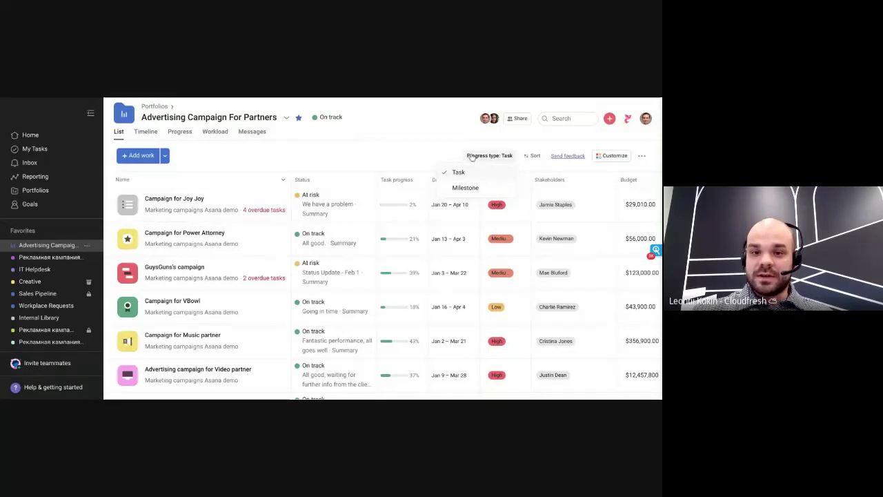
pyautogui.click(472, 191)
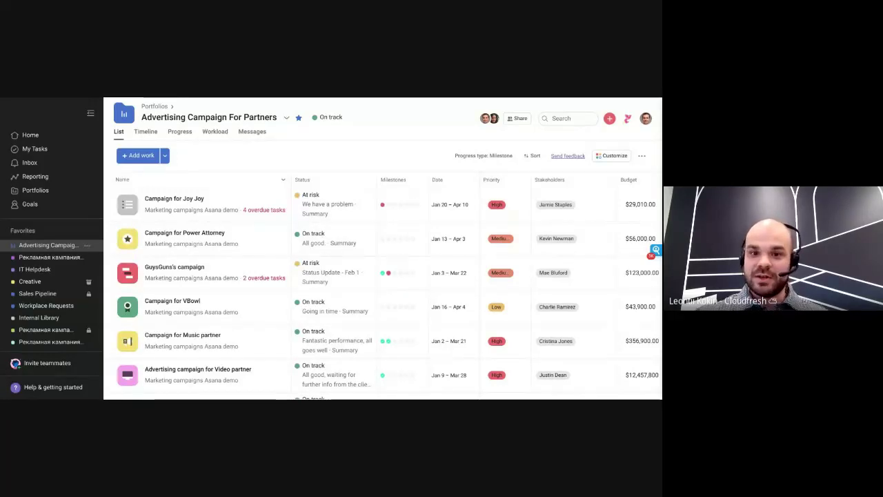
pyautogui.click(476, 156)
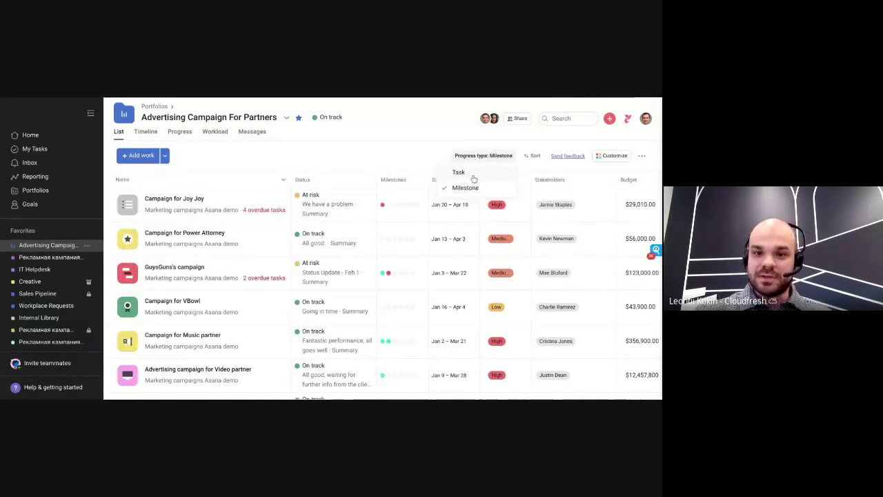
pyautogui.click(473, 174)
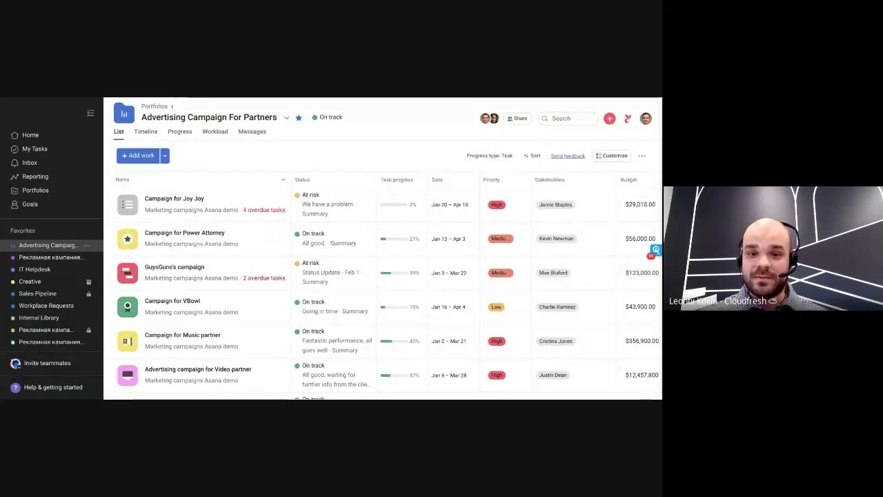
# Bring up the Add Field dialog from the portfolio's customization options and close it without creating a field.
pyautogui.hscroll(2, 446, 199)
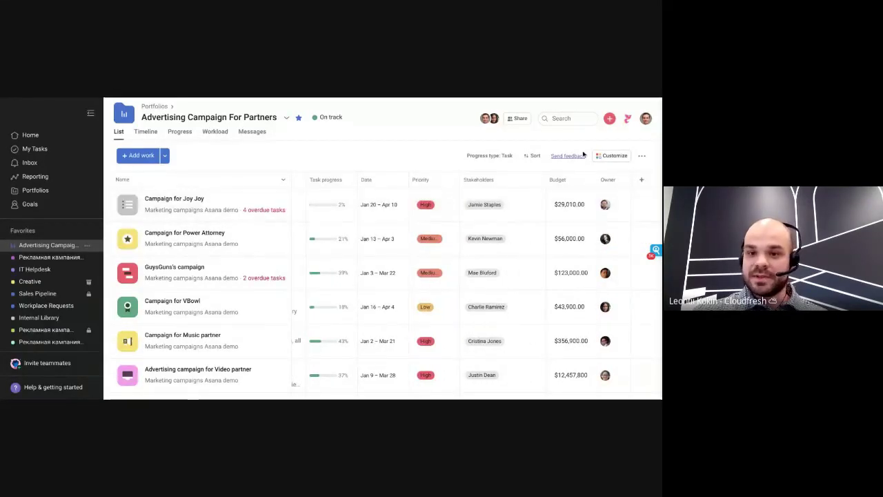
pyautogui.click(607, 157)
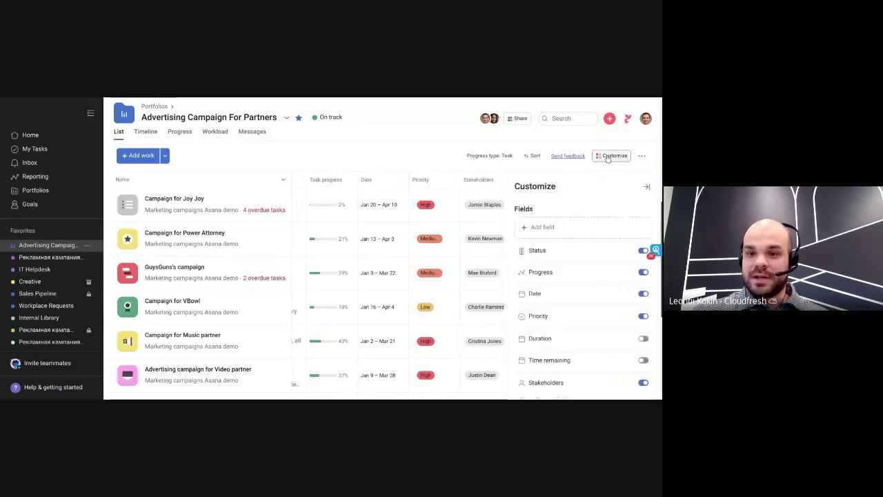
pyautogui.click(545, 227)
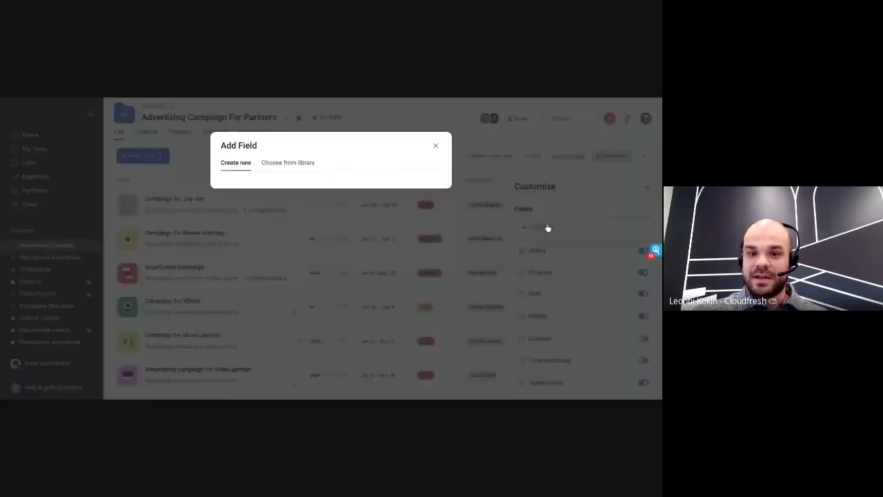
pyautogui.click(436, 146)
pyautogui.click(440, 151)
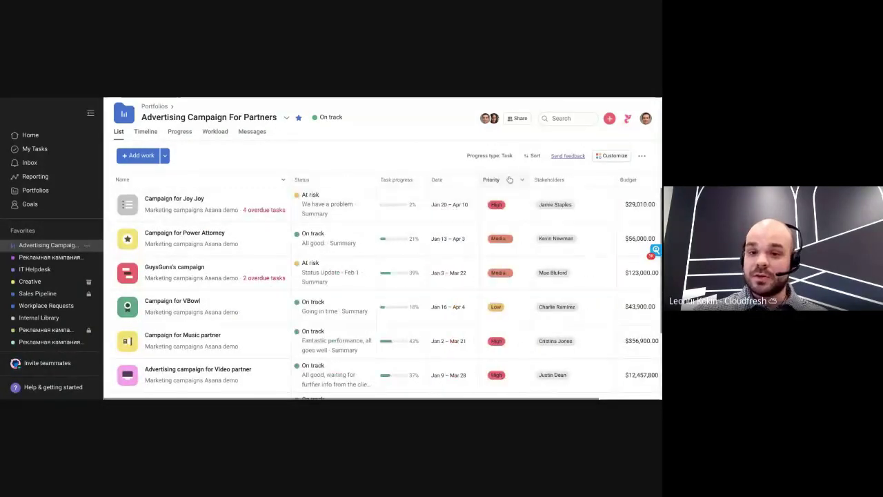
# Sort the portfolio's projects by Owner and look through the resulting groups.
pyautogui.click(533, 158)
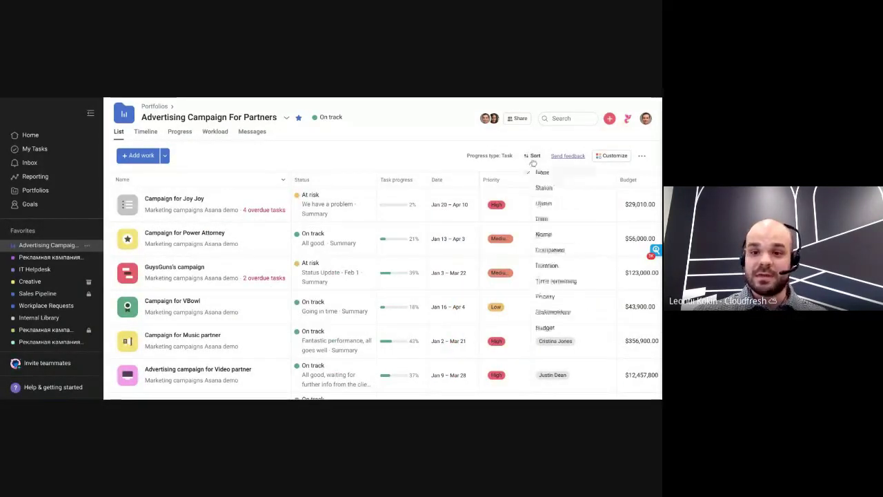
pyautogui.click(544, 203)
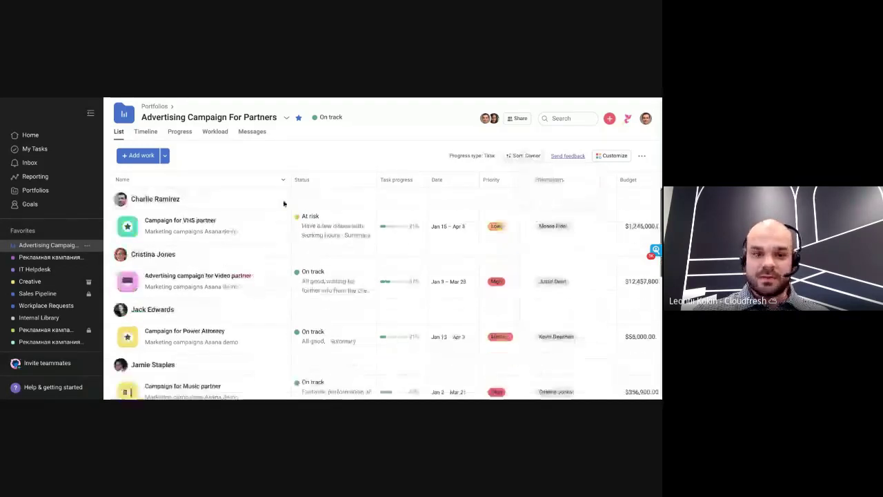
pyautogui.scroll(-5, 282, 203)
pyautogui.scroll(5, 282, 203)
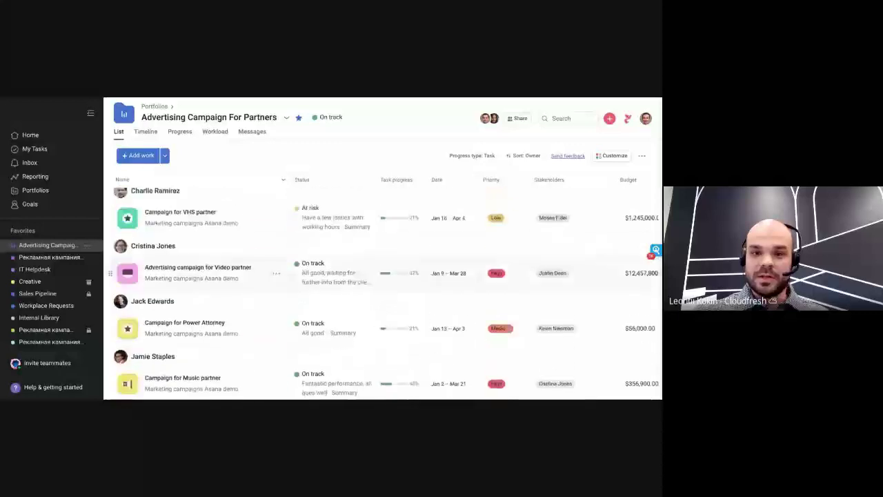
# Sort the portfolio's projects by Status and look through the On track and At risk groups.
pyautogui.click(528, 157)
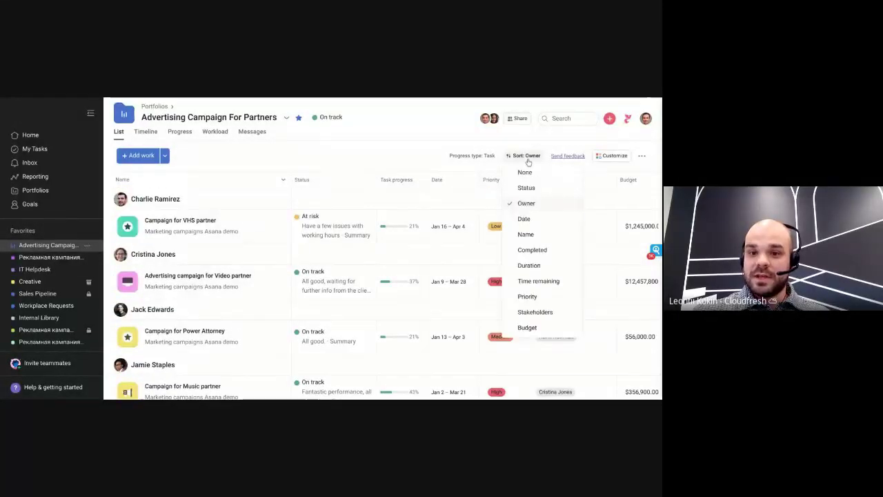
pyautogui.click(526, 188)
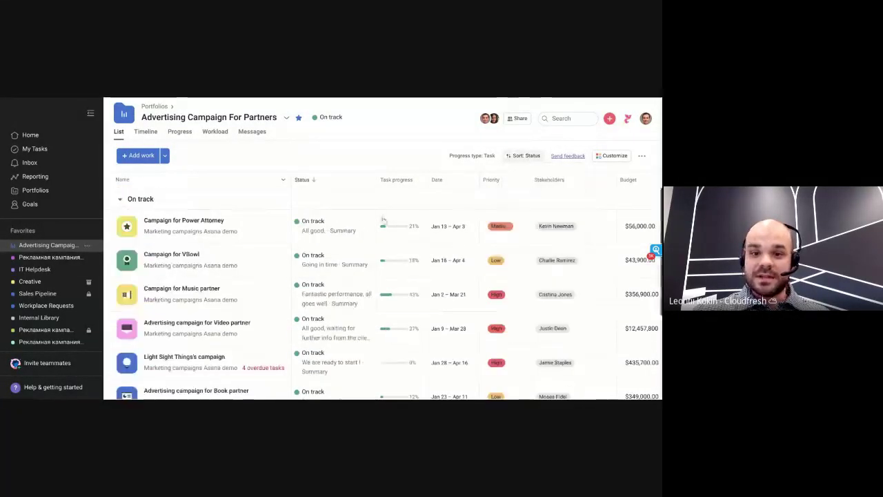
pyautogui.scroll(-3, 383, 219)
pyautogui.scroll(-2, 383, 220)
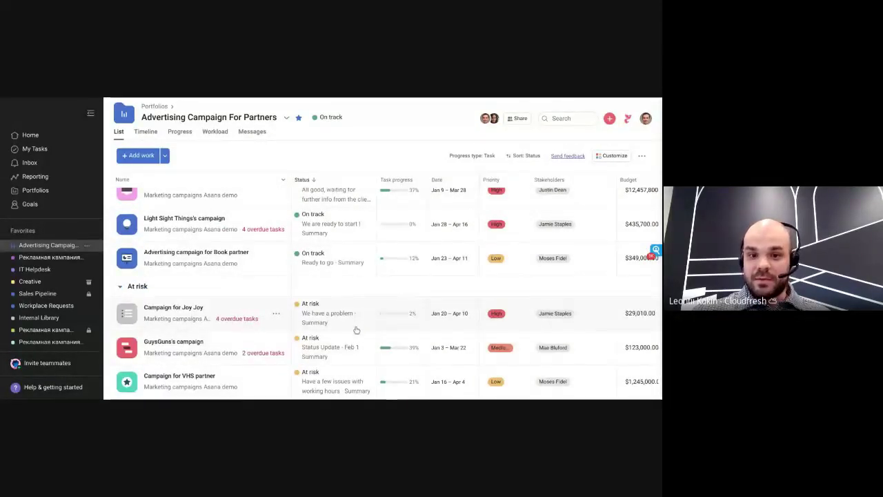
pyautogui.scroll(3, 351, 366)
pyautogui.scroll(2, 351, 366)
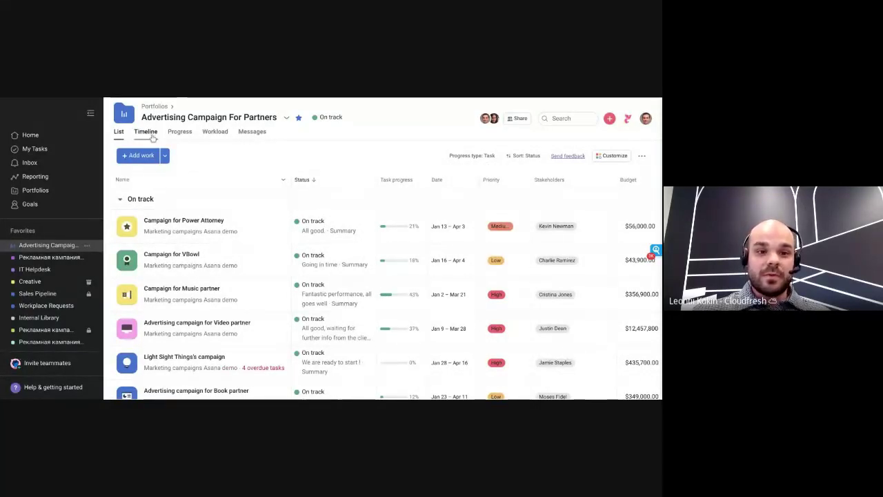
# Show the portfolio's projects on the Timeline with the zoom level set to Half-year.
pyautogui.click(148, 135)
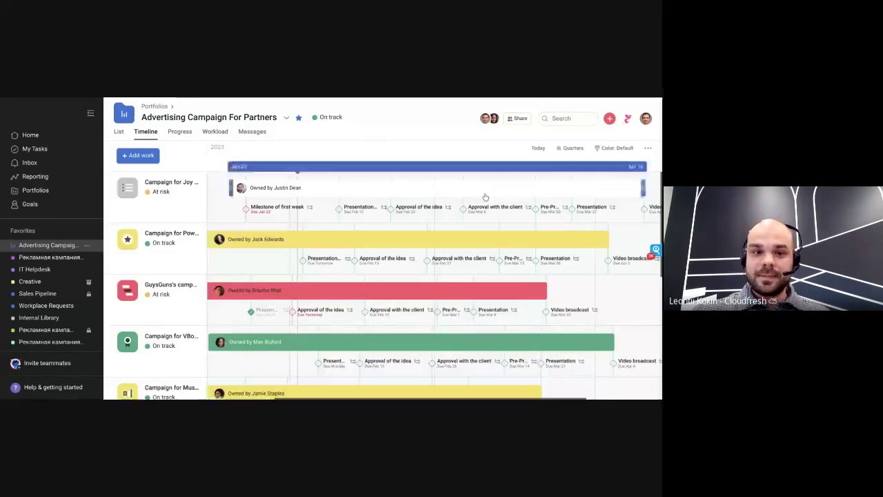
pyautogui.click(574, 149)
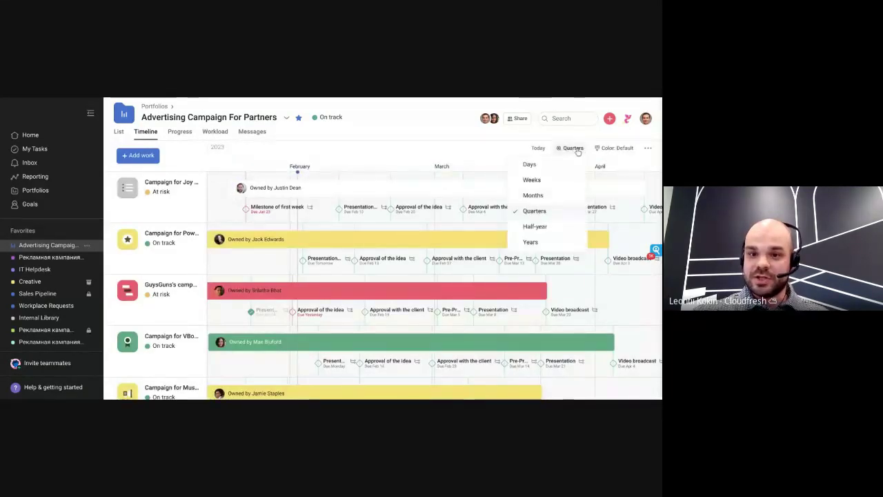
pyautogui.click(562, 229)
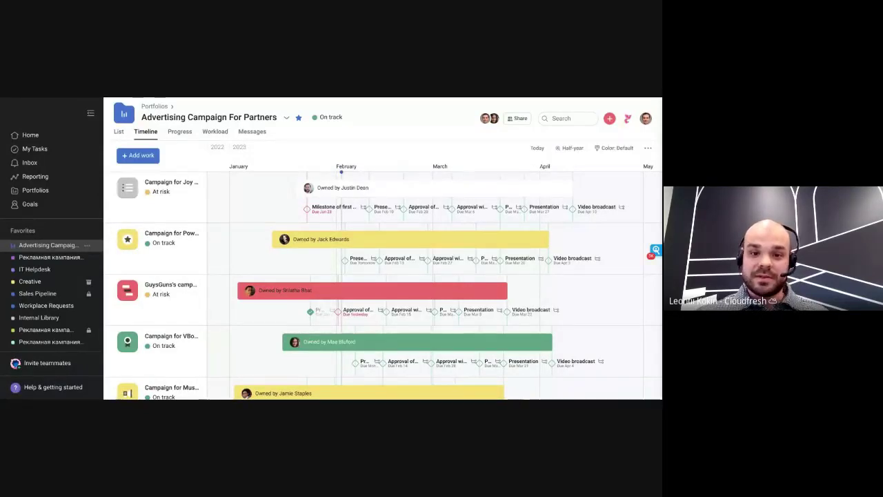
# Review the details of the "Milestone of first week" milestone and open its project, Campaign for Joy Joy.
pyautogui.click(329, 210)
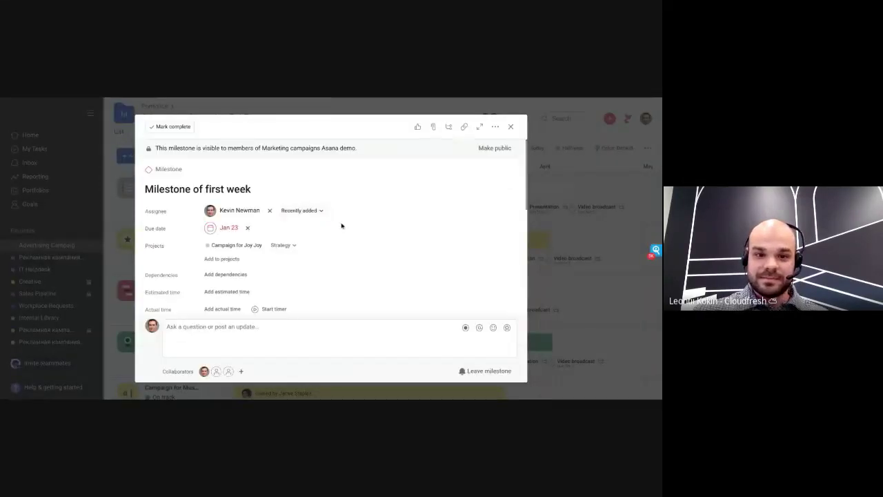
pyautogui.scroll(-3, 333, 251)
pyautogui.scroll(3, 329, 254)
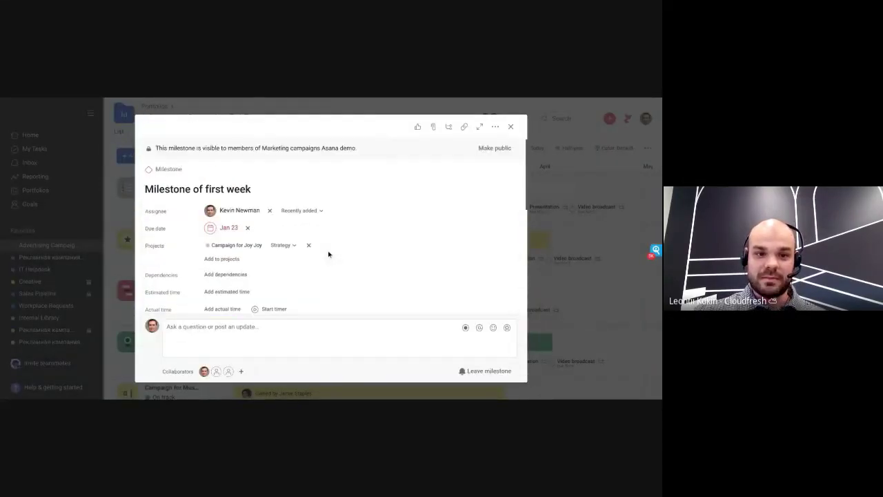
pyautogui.scroll(-3, 324, 252)
pyautogui.scroll(1, 314, 245)
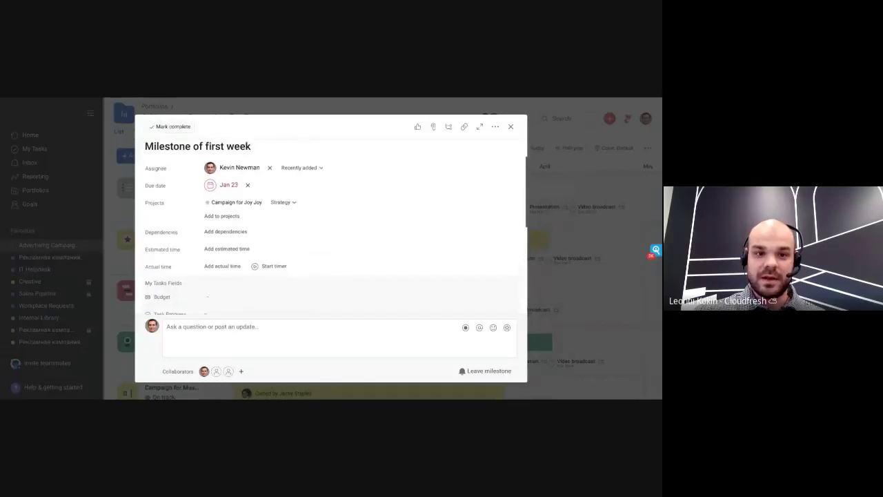
pyautogui.click(231, 207)
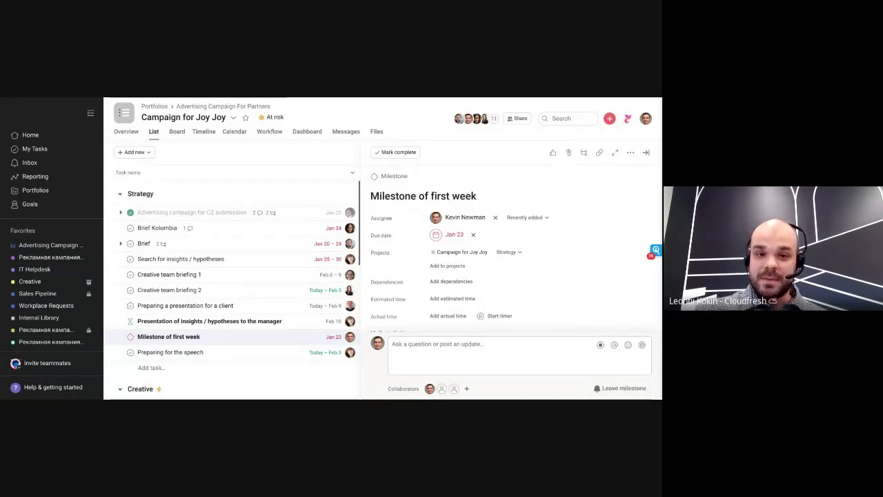
# Return to the Advertising Campaign For Partners portfolio and examine its Progress page, including the latest status, supported goals and recent status updates.
pyautogui.click(237, 108)
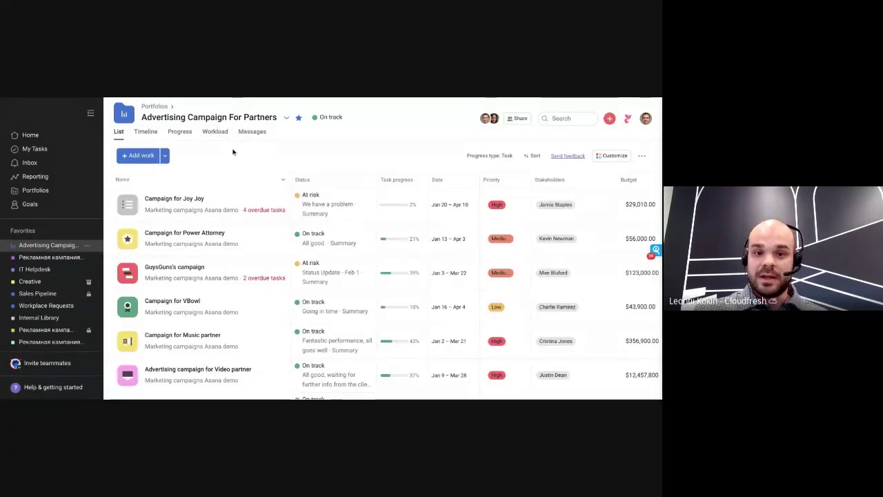
pyautogui.click(181, 133)
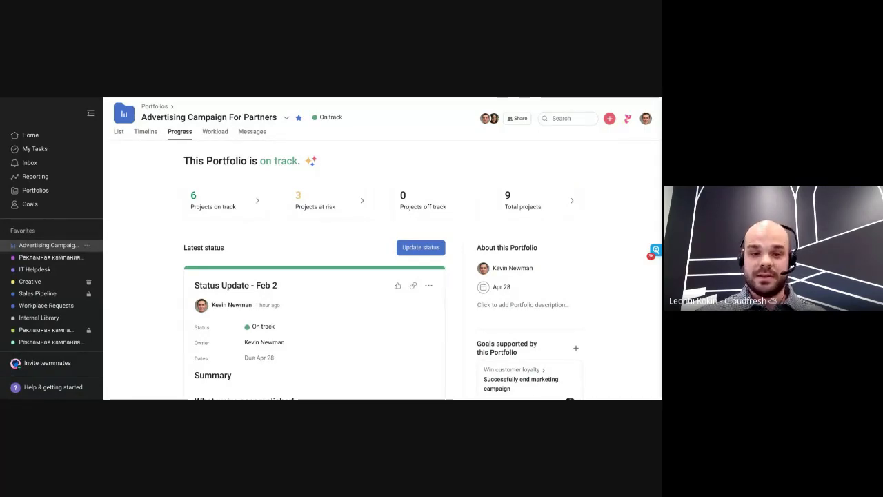
pyautogui.scroll(-3, 376, 257)
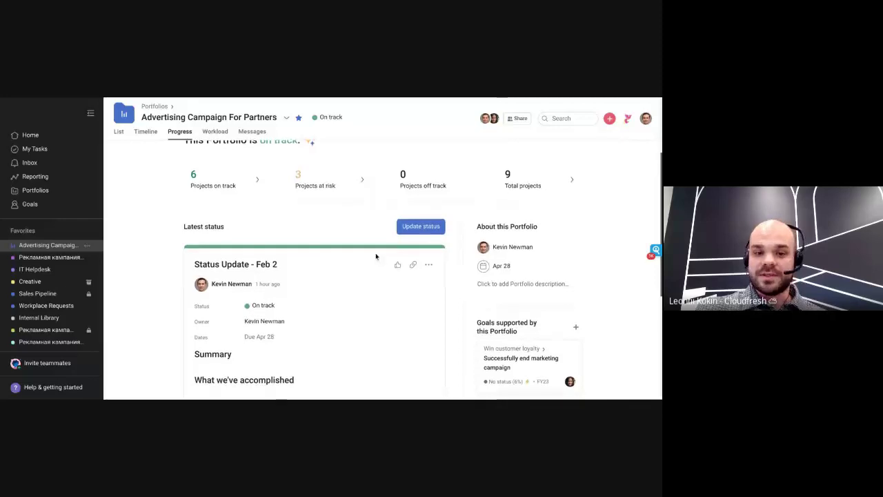
pyautogui.scroll(-2, 376, 256)
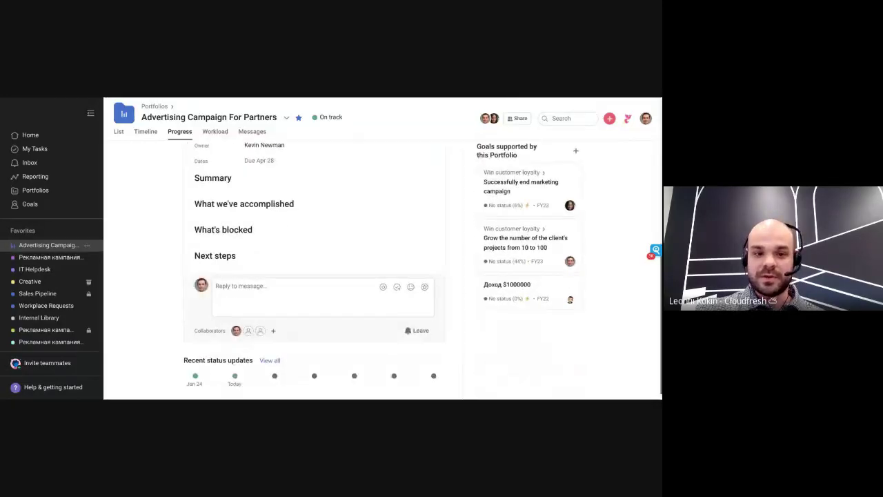
pyautogui.scroll(3, 376, 256)
pyautogui.scroll(-1, 376, 257)
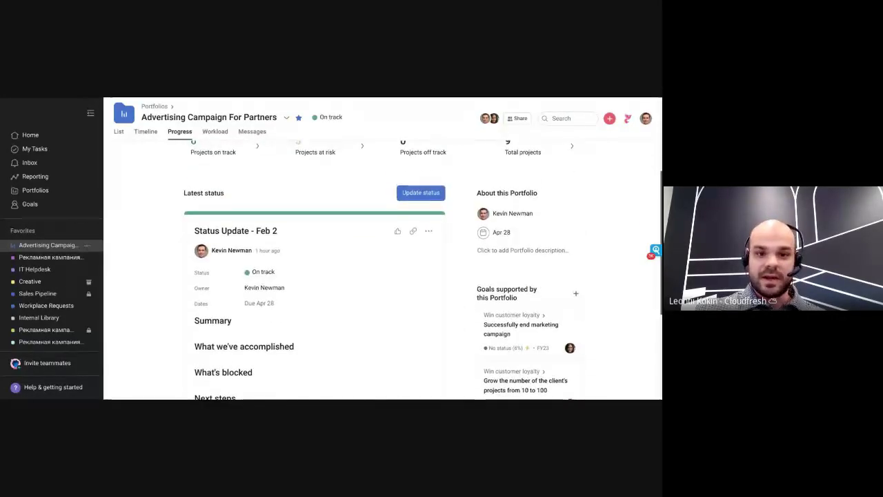
pyautogui.scroll(-1, 407, 270)
pyautogui.scroll(-4, 194, 359)
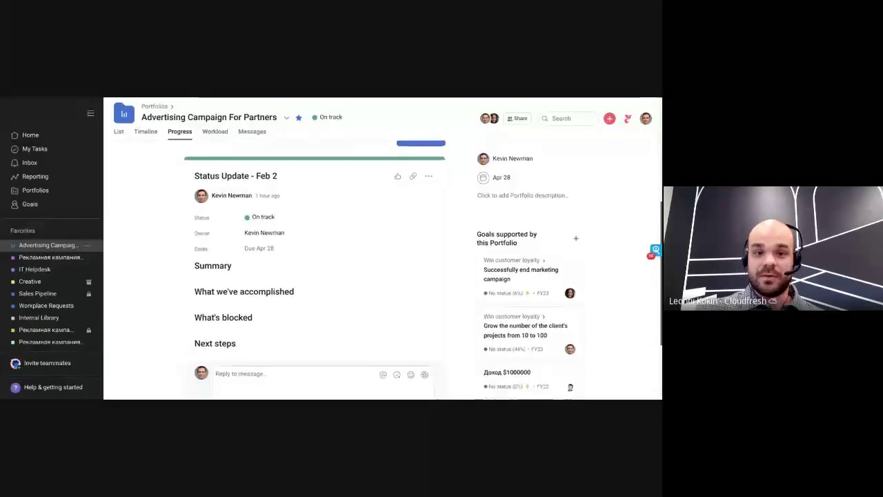
pyautogui.moveTo(195, 368)
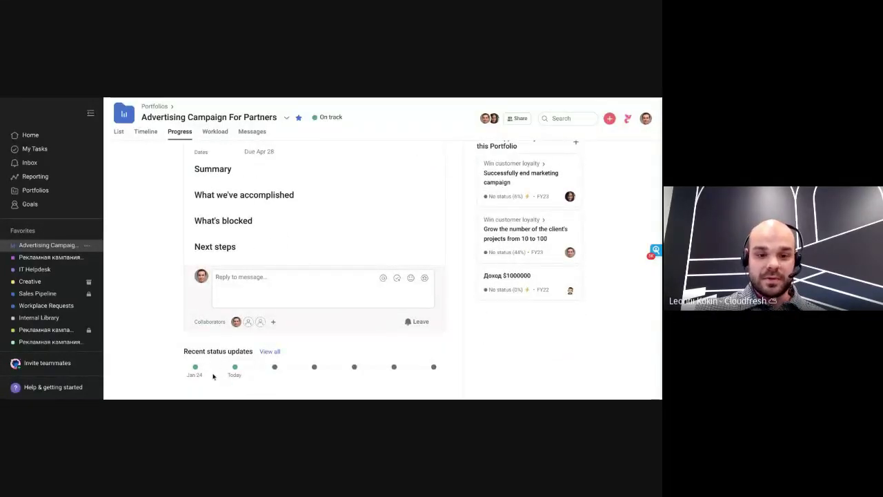
pyautogui.scroll(6, 213, 373)
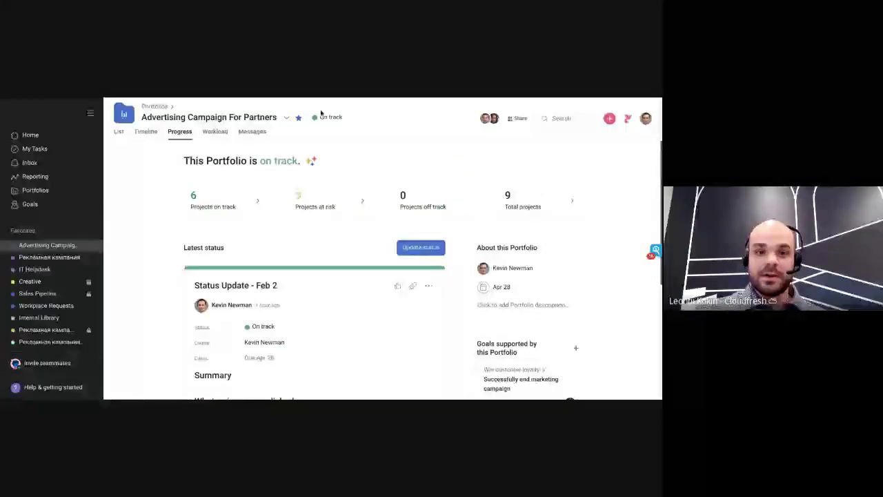
# Open the Workload view of the Advertising Campaign For Partners portfolio.
pyautogui.click(220, 135)
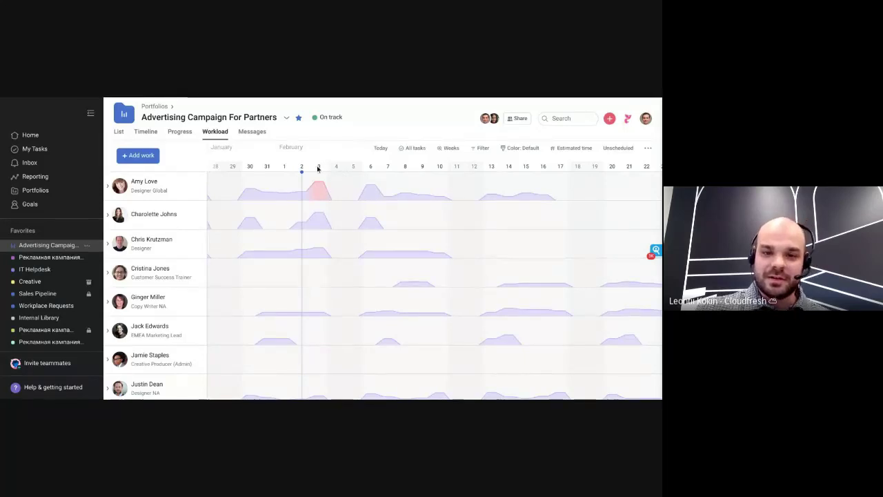
# Examine the team's workload on February 3 and expand the Designer Global's row to review their tasks across the projects.
pyautogui.moveTo(320, 168)
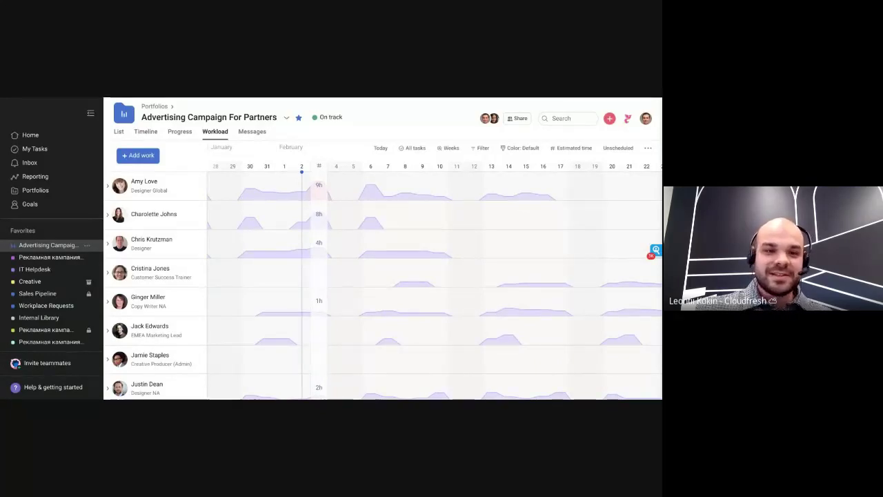
pyautogui.moveTo(319, 185)
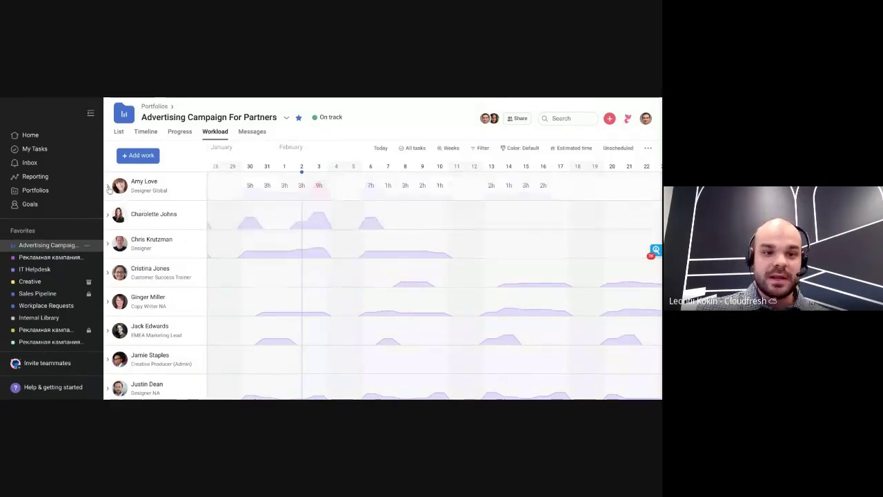
pyautogui.click(313, 183)
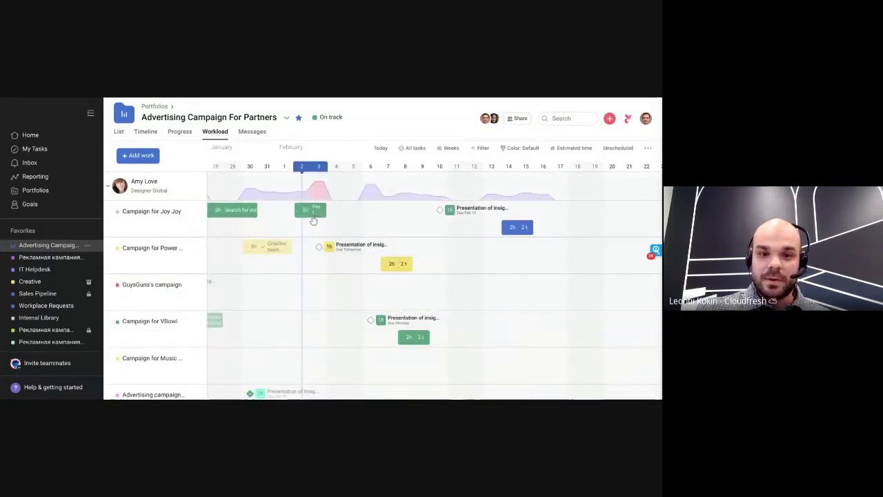
pyautogui.scroll(-3, 317, 235)
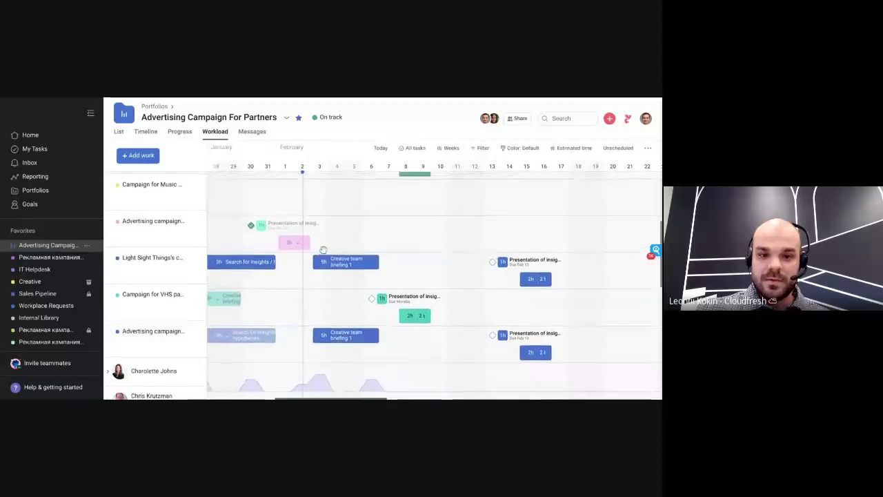
pyautogui.scroll(3, 322, 250)
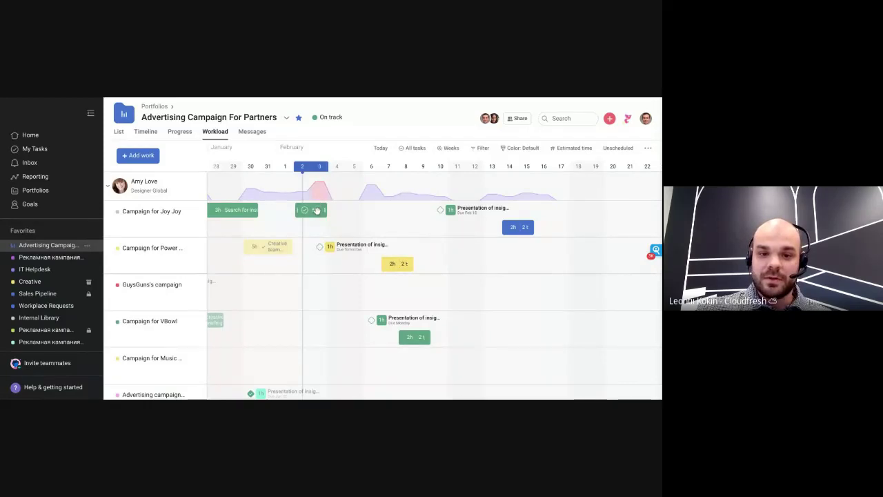
# Set the estimated time of the "Preparing for the speech" task in Campaign for Joy Joy to 4 hours.
pyautogui.click(316, 210)
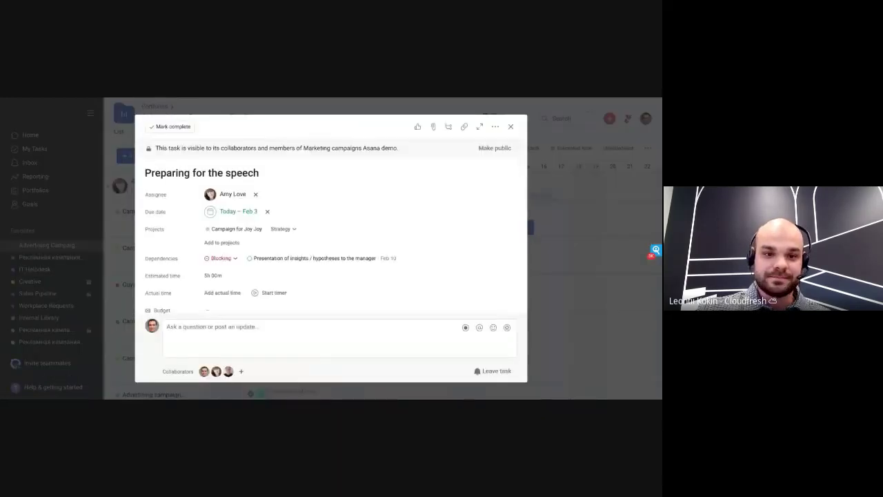
pyautogui.scroll(-1, 209, 241)
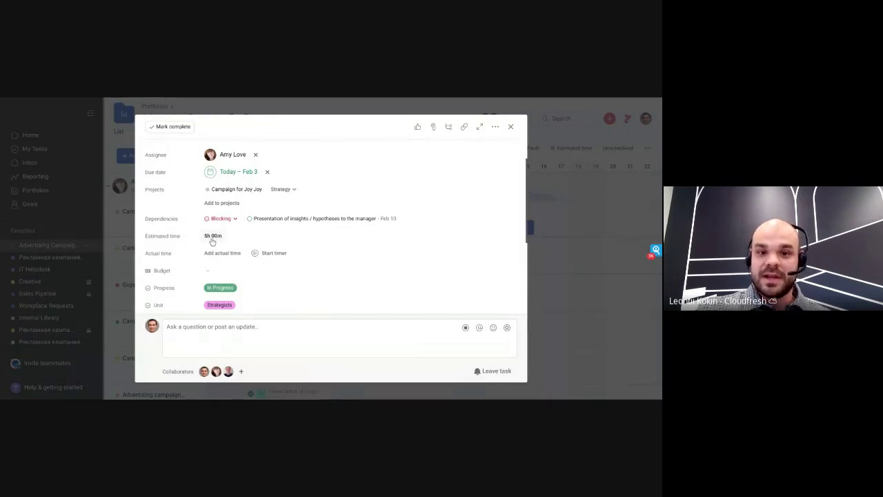
pyautogui.scroll(1, 212, 240)
pyautogui.scroll(-1, 213, 240)
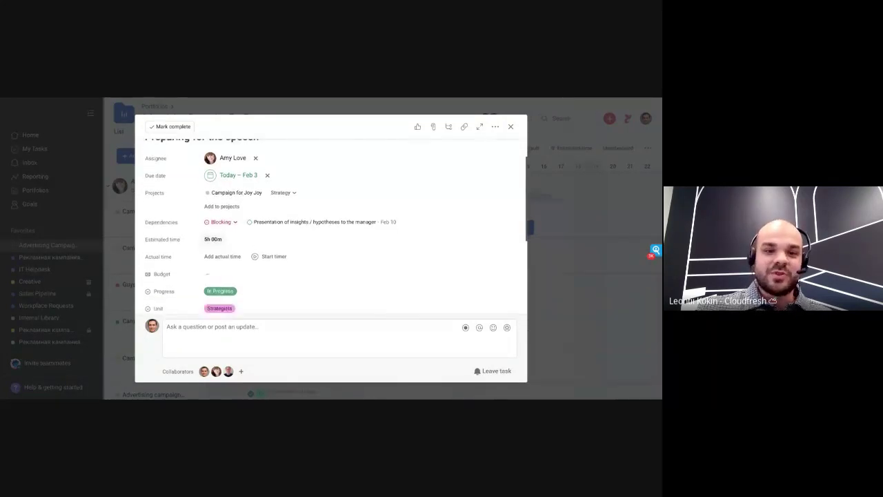
pyautogui.click(212, 239)
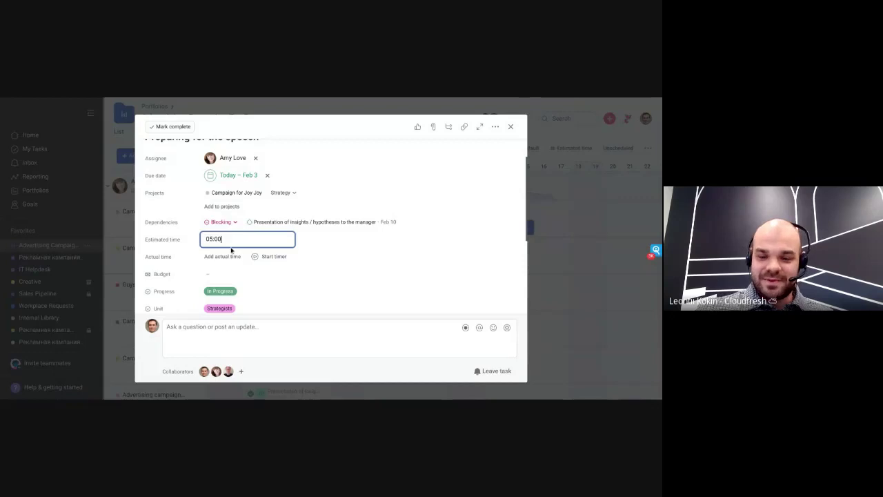
pyautogui.press('BackSpace')
pyautogui.press('BackSpace')
pyautogui.press('BackSpace')
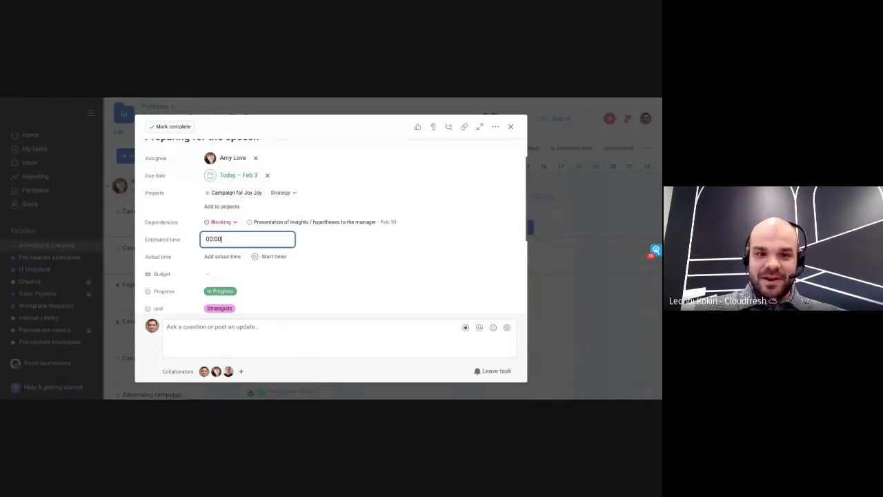
pyautogui.write('4')
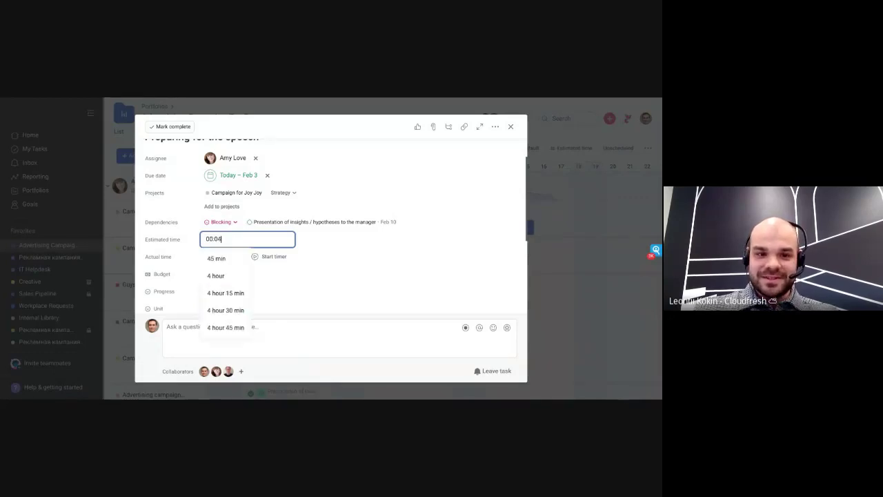
pyautogui.click(220, 278)
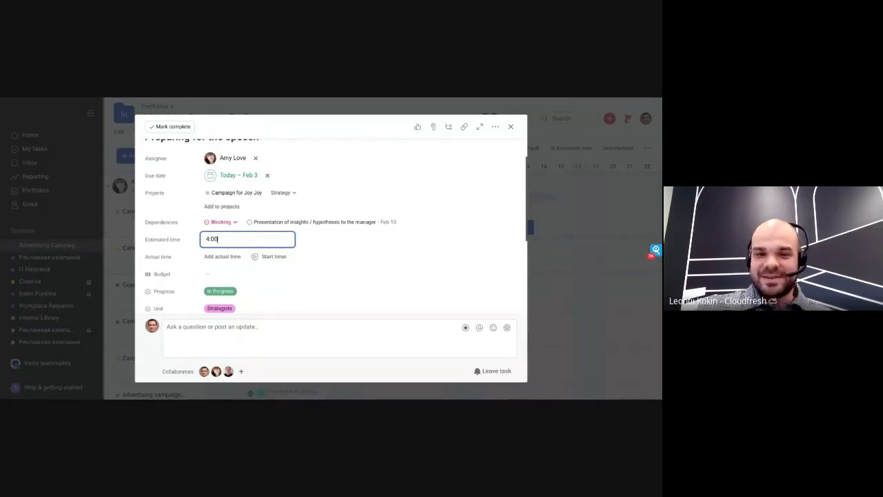
pyautogui.click(510, 128)
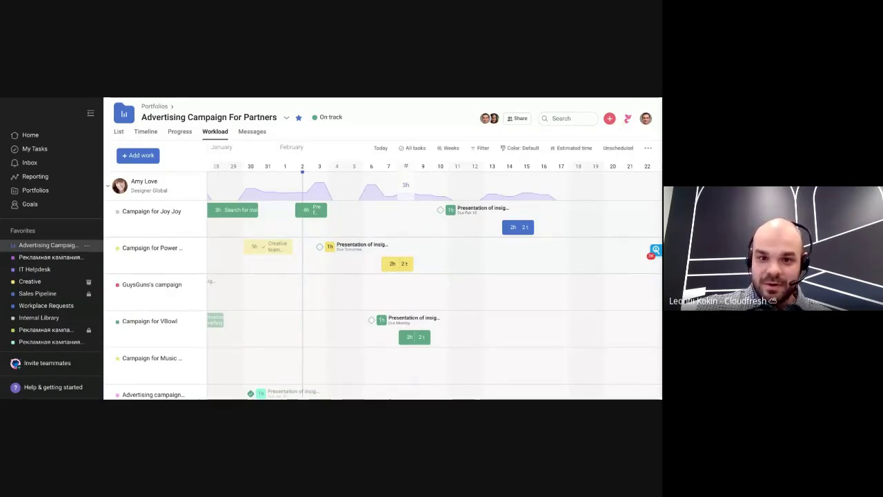
# Reschedule the "Preparing for the speech" task to February 7–8 in the workload chart.
pyautogui.moveTo(318, 209)
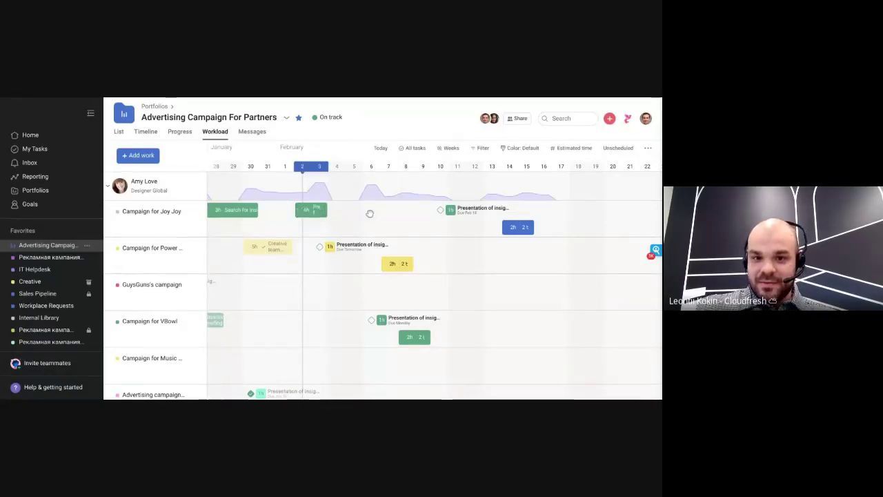
pyautogui.moveTo(369, 214); pyautogui.dragTo(397, 211)
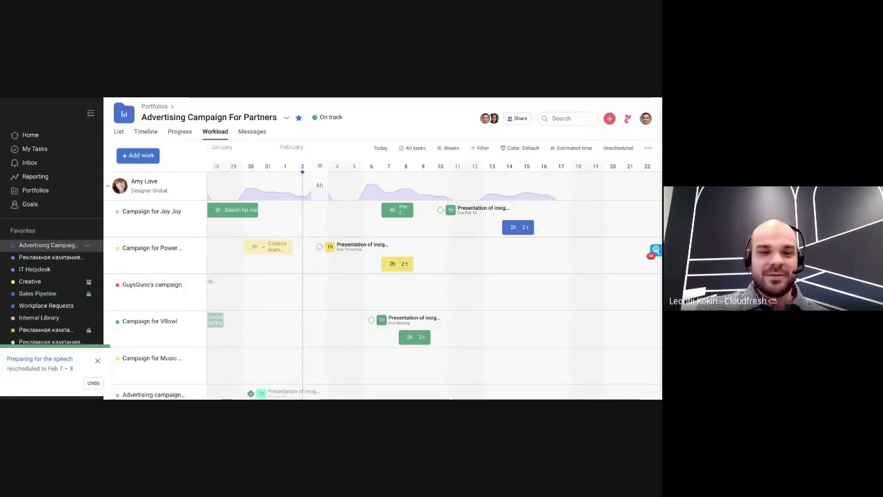
pyautogui.moveTo(402, 211)
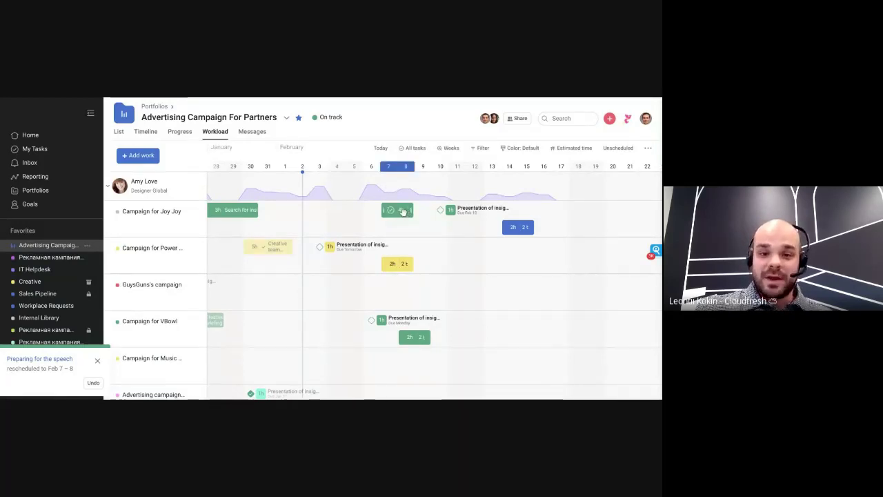
# Collapse the Designer Global's task list and compare the team members' workload hours on February 3.
pyautogui.click(108, 189)
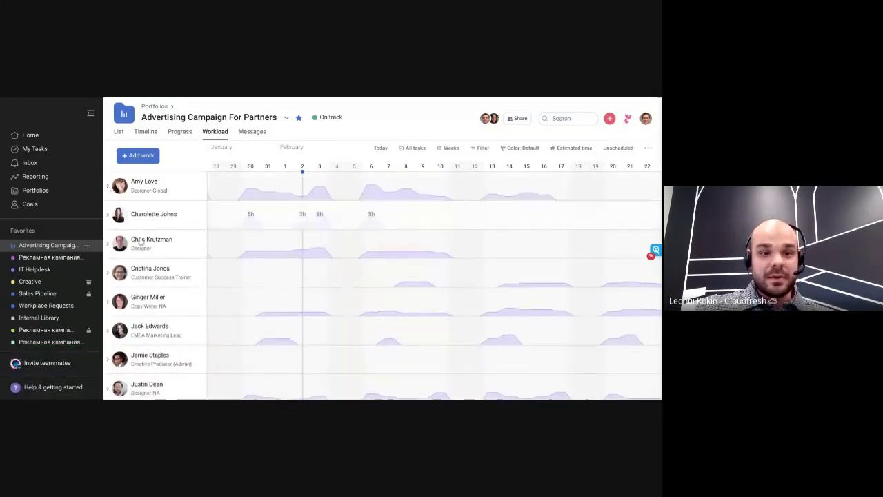
pyautogui.moveTo(155, 251)
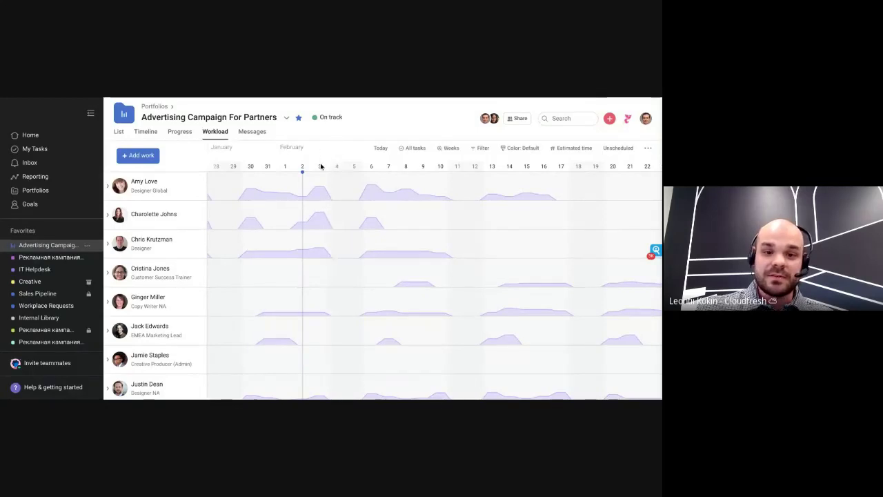
pyautogui.moveTo(320, 167)
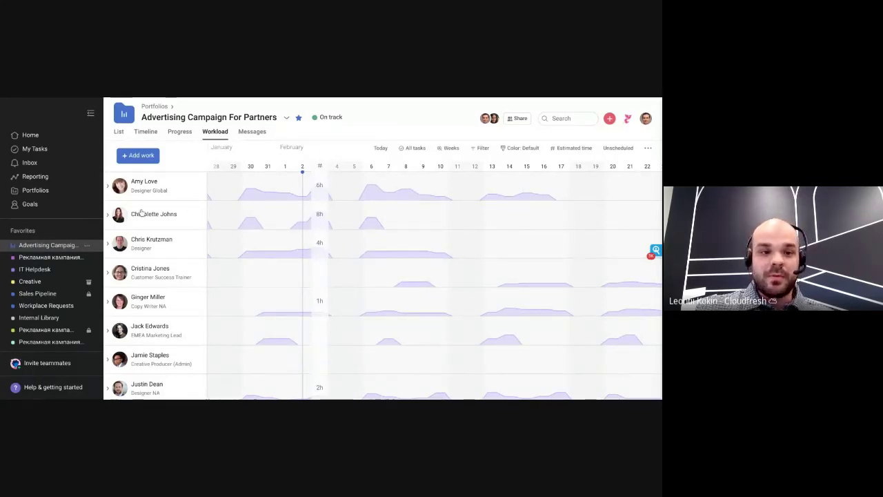
pyautogui.moveTo(107, 188)
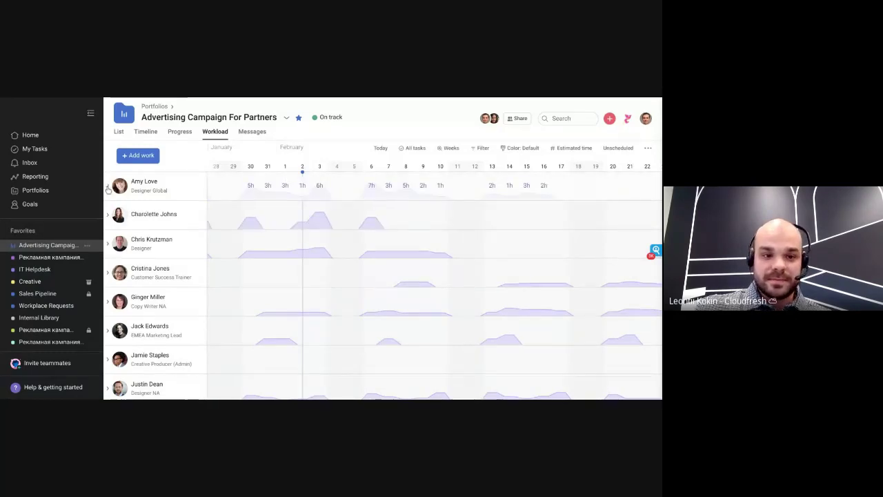
# Expand the Designer Global's tasks and reschedule "Preparing for the speech" back to February 2–3.
pyautogui.click(106, 188)
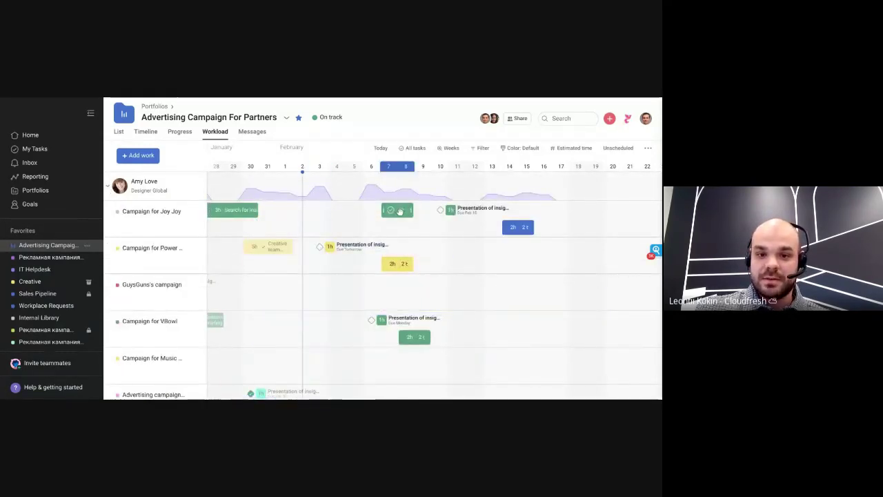
pyautogui.moveTo(321, 216); pyautogui.dragTo(313, 212)
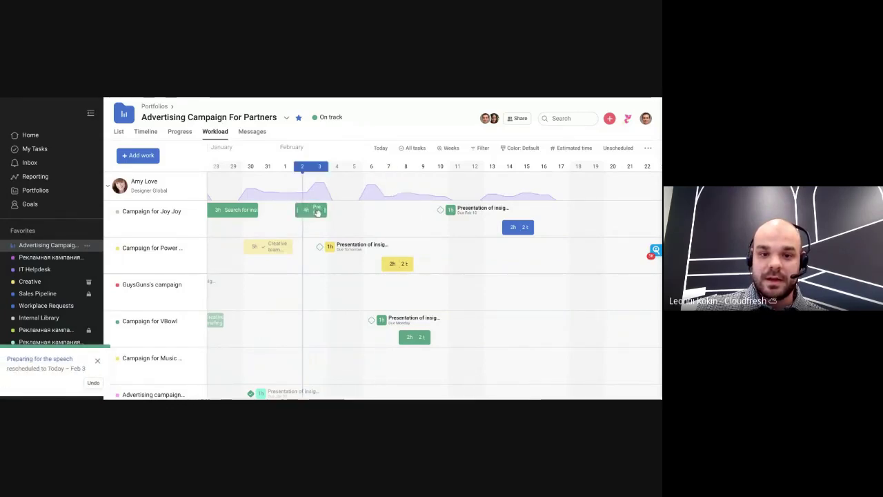
# Reassign the "Preparing for the speech" task from the Designer Global to the team member with the Designer role.
pyautogui.click(311, 210)
pyautogui.click(255, 194)
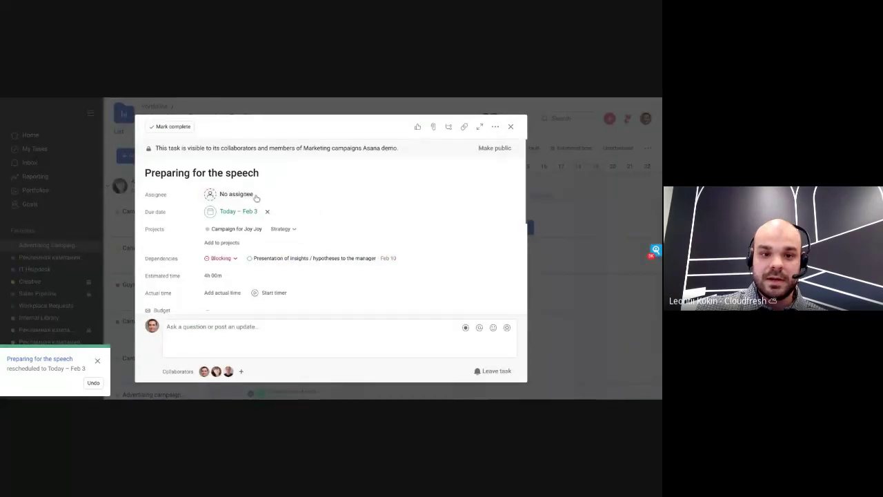
pyautogui.click(236, 194)
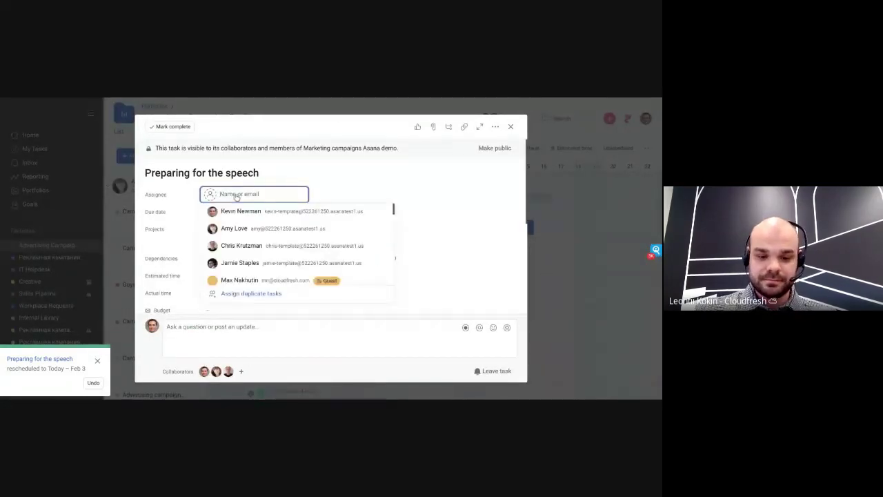
pyautogui.write('ch')
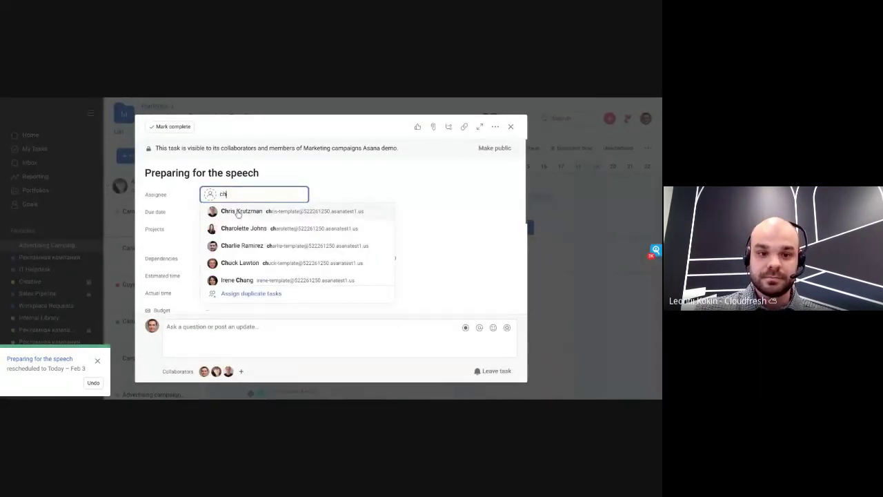
pyautogui.click(238, 212)
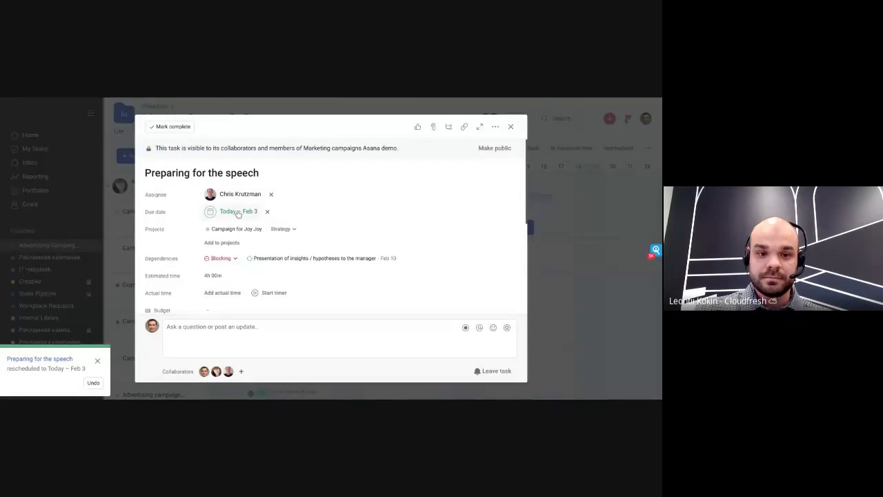
pyautogui.click(510, 127)
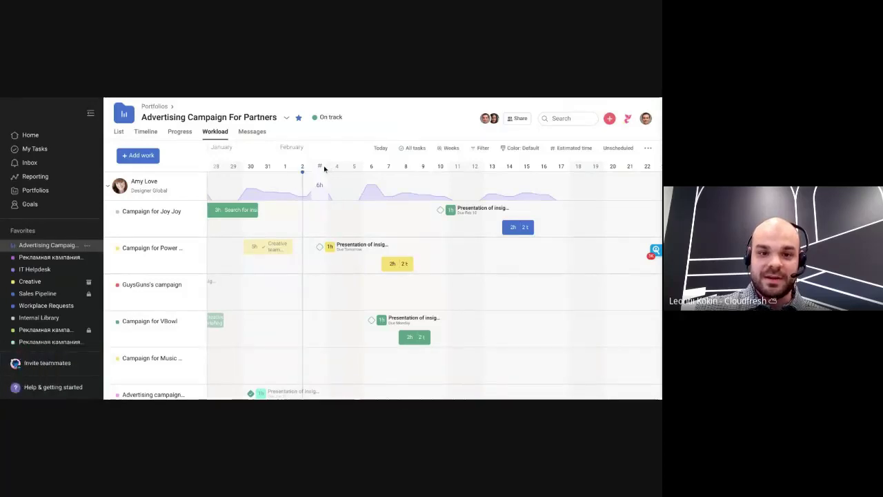
# Expand the Designer's workload in place of the Designer Global's and review the details of the "Preparing for the speech" task.
pyautogui.click(107, 186)
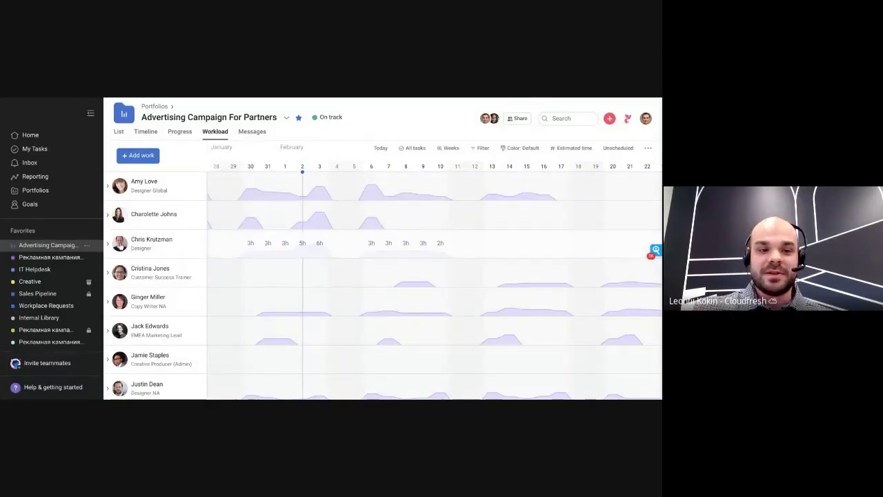
pyautogui.click(108, 245)
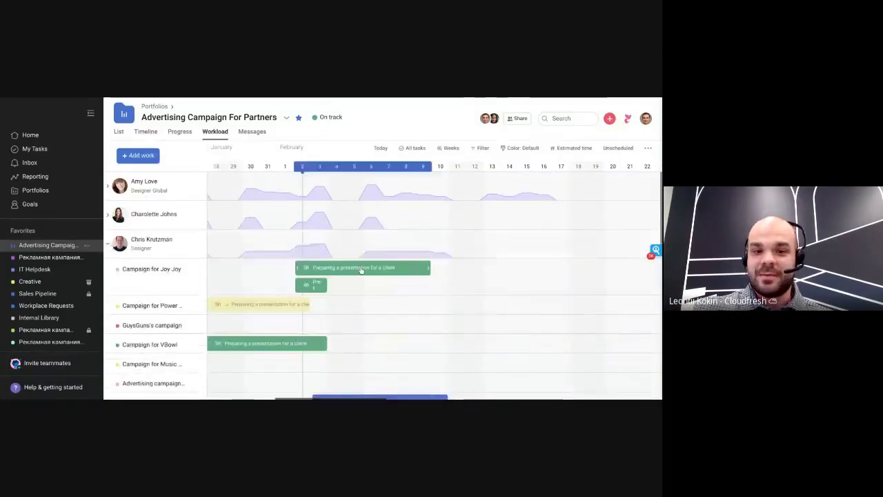
pyautogui.click(315, 287)
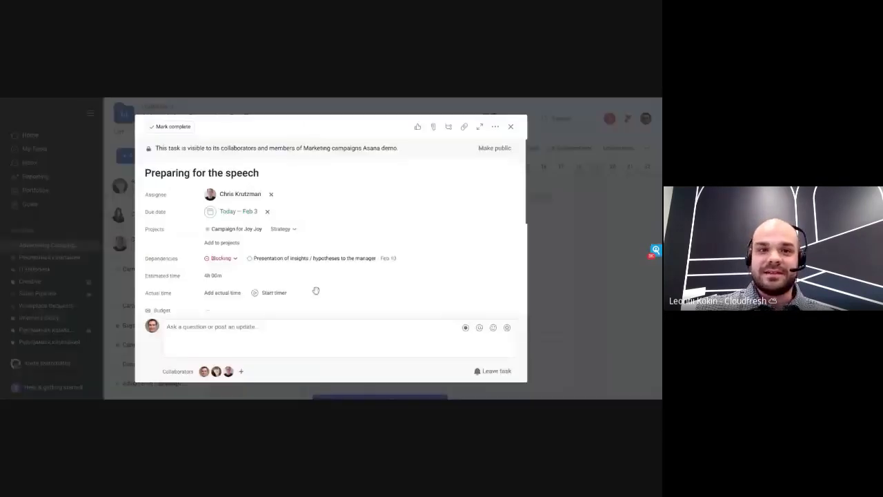
pyautogui.scroll(-1, 331, 278)
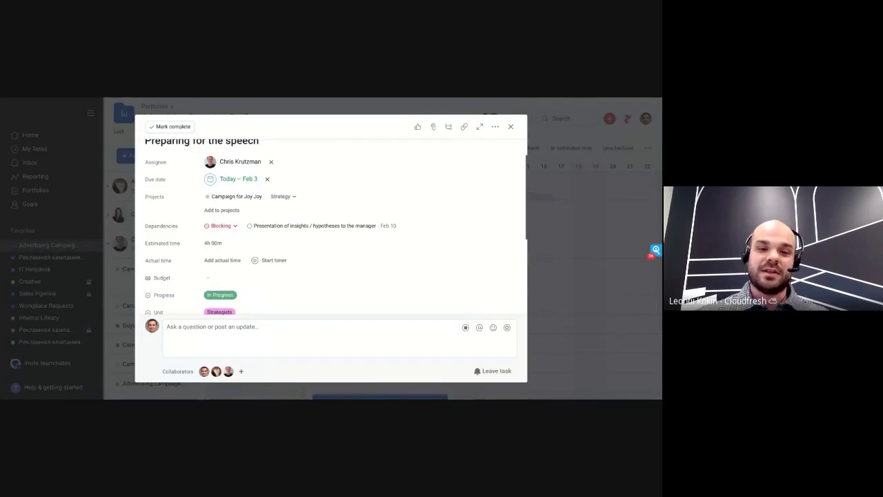
# Try the actual-time timer on the "Preparing for the speech" task, and open and dismiss its manual time entry.
pyautogui.click(269, 260)
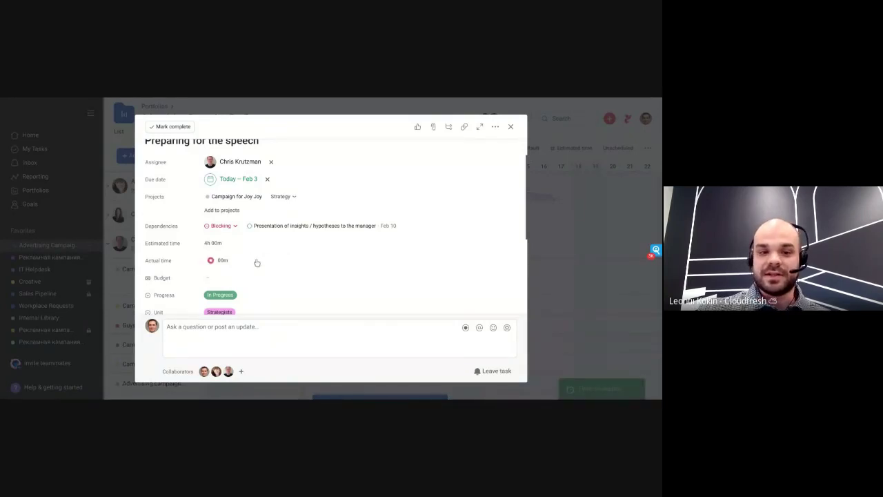
pyautogui.click(210, 261)
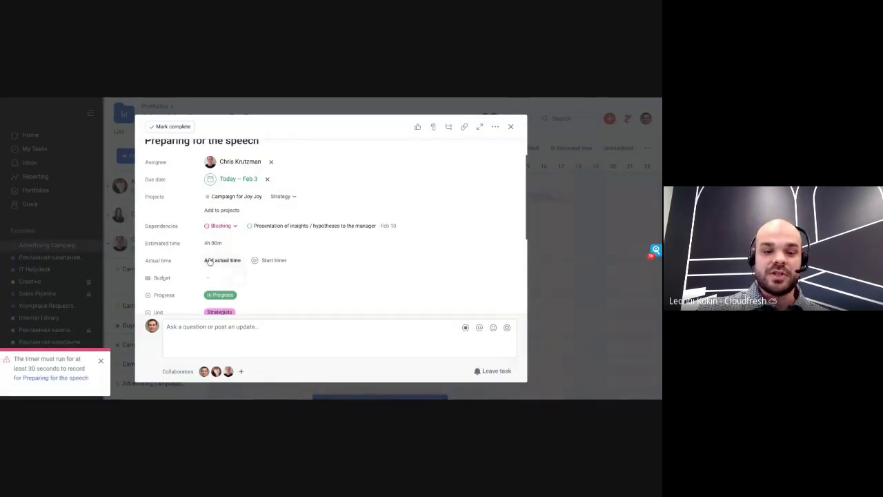
pyautogui.click(209, 260)
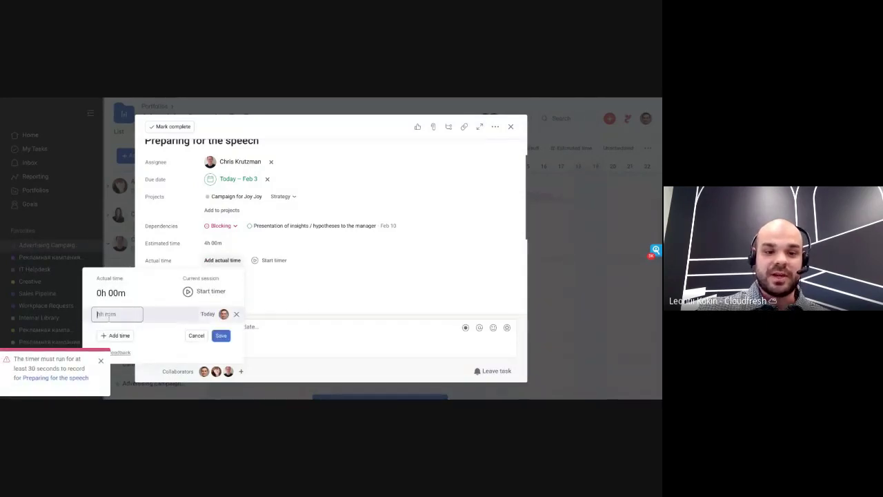
pyautogui.click(383, 296)
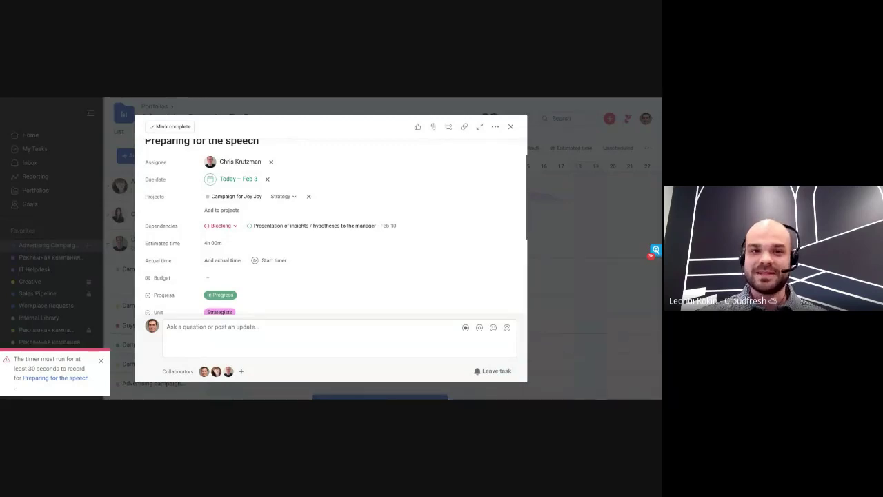
# Close the task details and open the company goals to review the "Win customer loyalty" goal and its sub-goals.
pyautogui.click(511, 127)
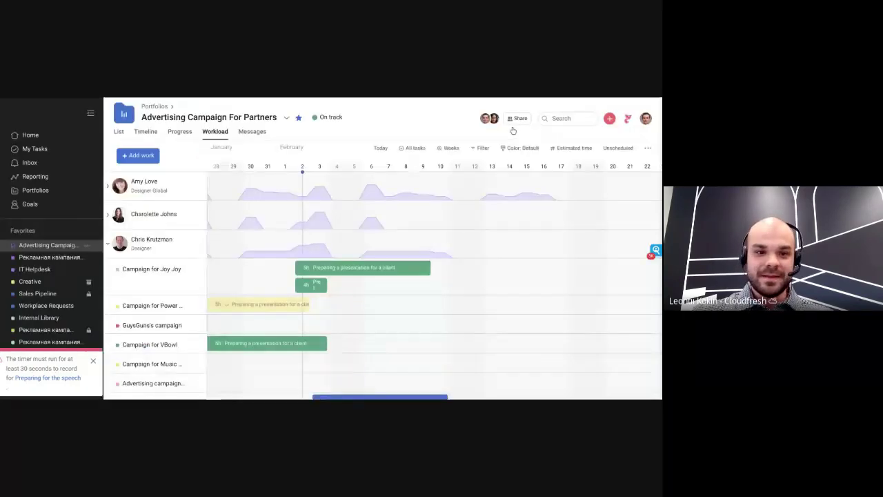
pyautogui.click(48, 207)
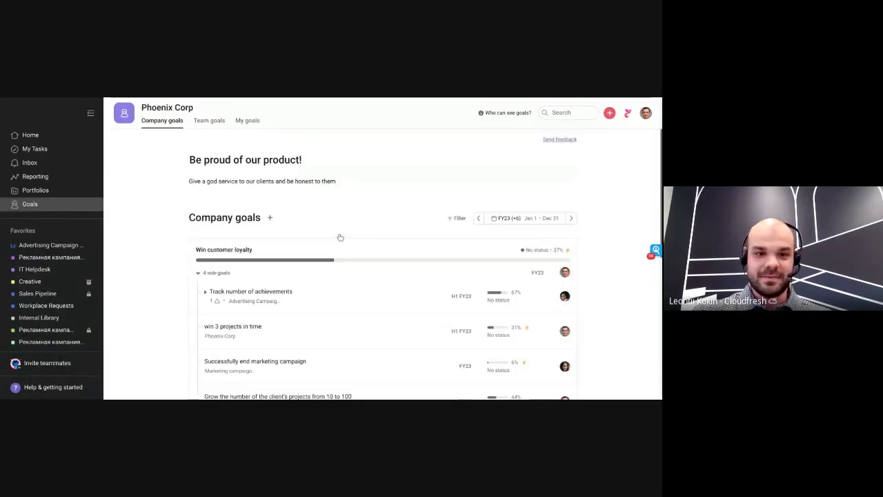
pyautogui.scroll(-1, 340, 237)
pyautogui.scroll(1, 340, 236)
pyautogui.scroll(-1, 340, 237)
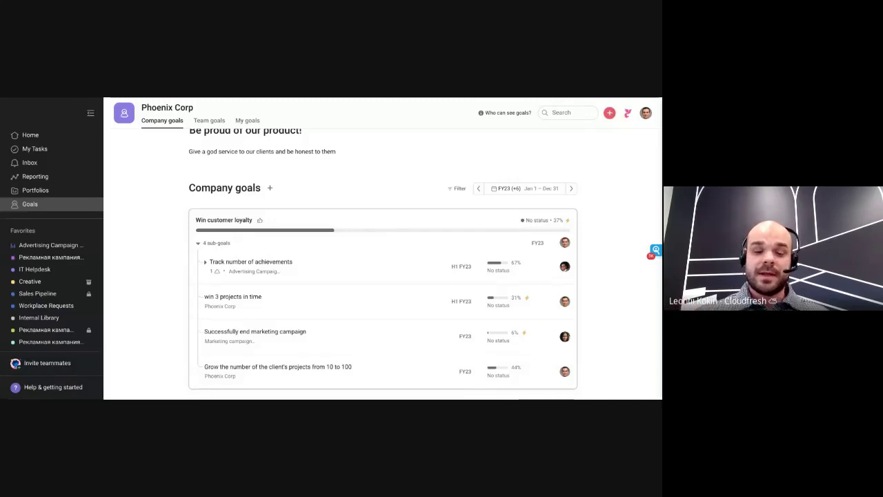
pyautogui.scroll(-1, 345, 248)
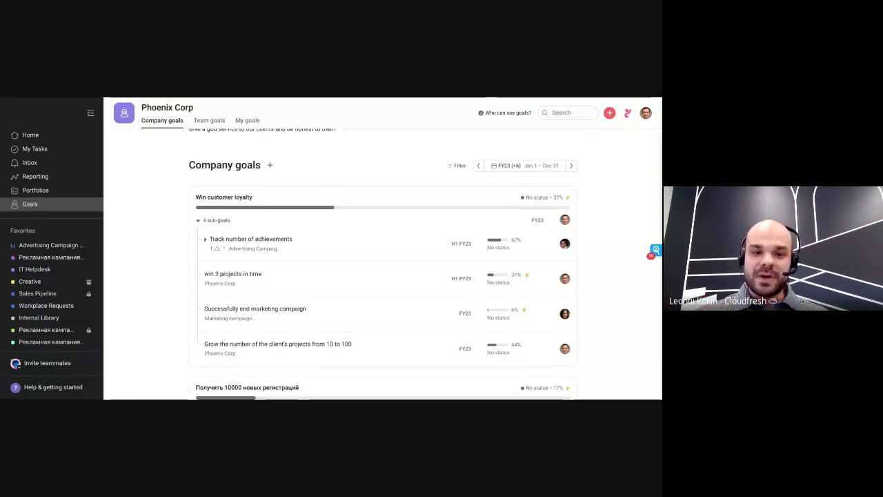
# Open the "win 3 projects in time" sub-goal and review its connected projects, time period, description and activity history.
pyautogui.click(241, 279)
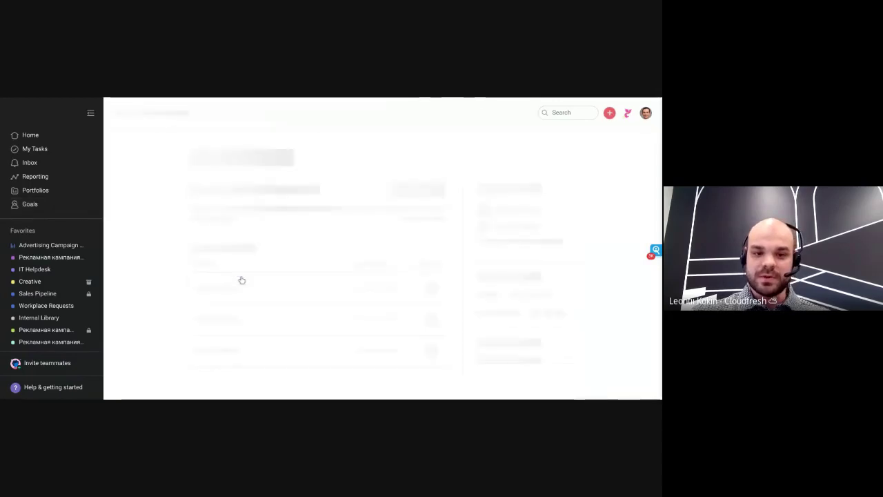
pyautogui.scroll(-2, 414, 251)
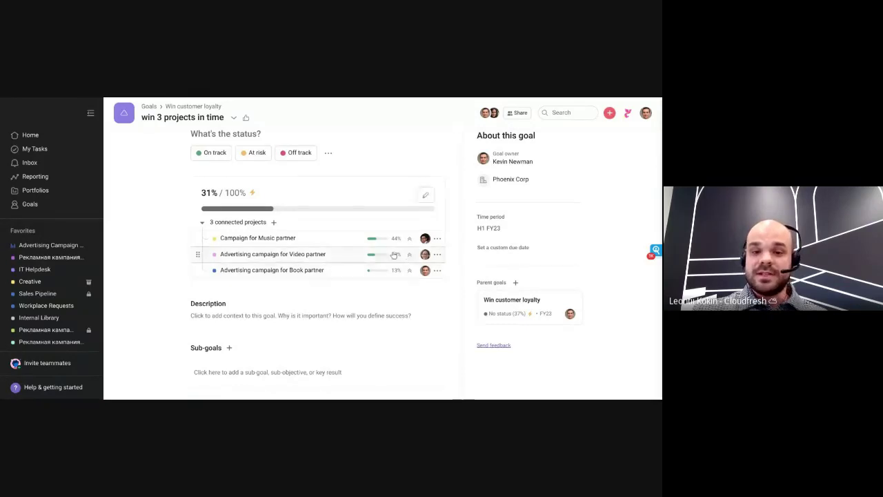
pyautogui.moveTo(378, 241)
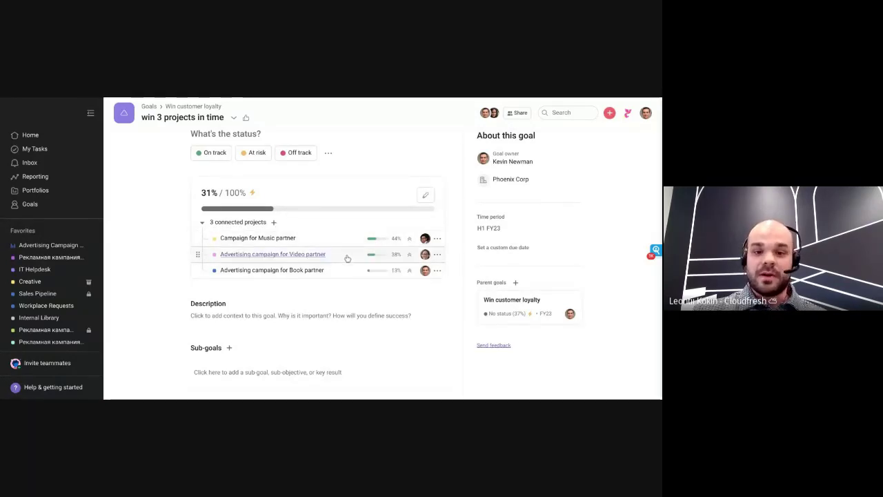
pyautogui.moveTo(375, 257)
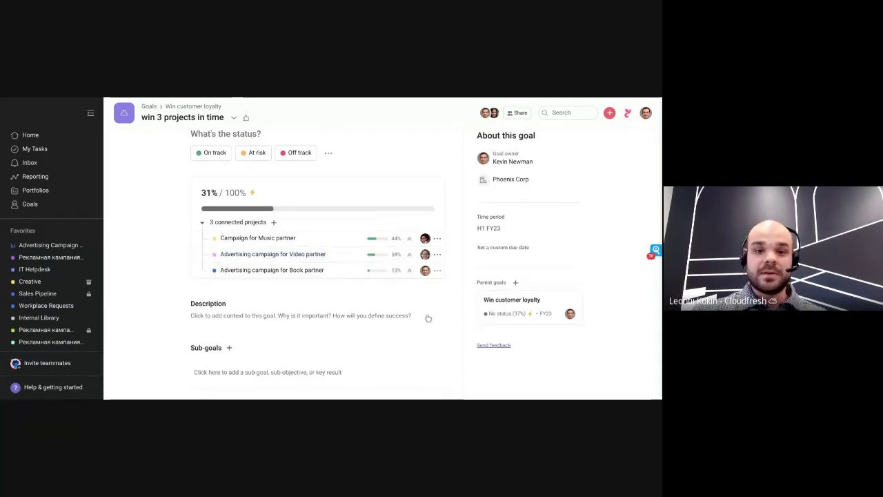
pyautogui.scroll(2, 428, 317)
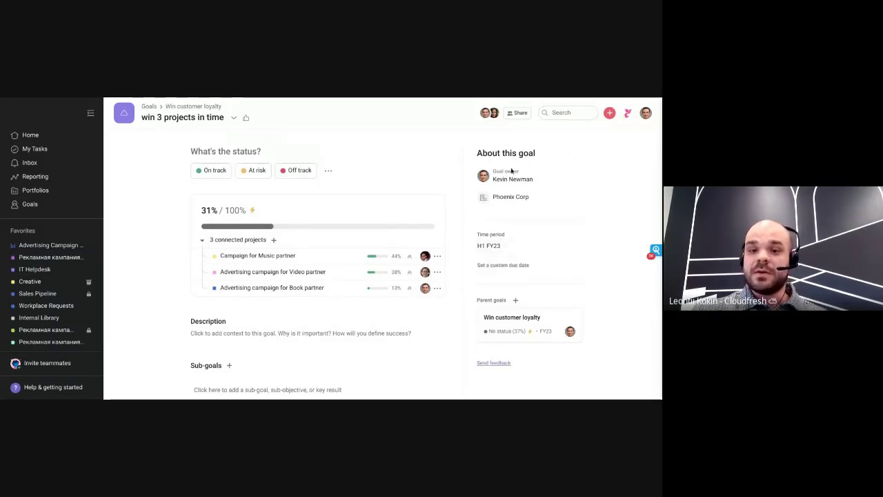
pyautogui.click(504, 247)
pyautogui.click(504, 246)
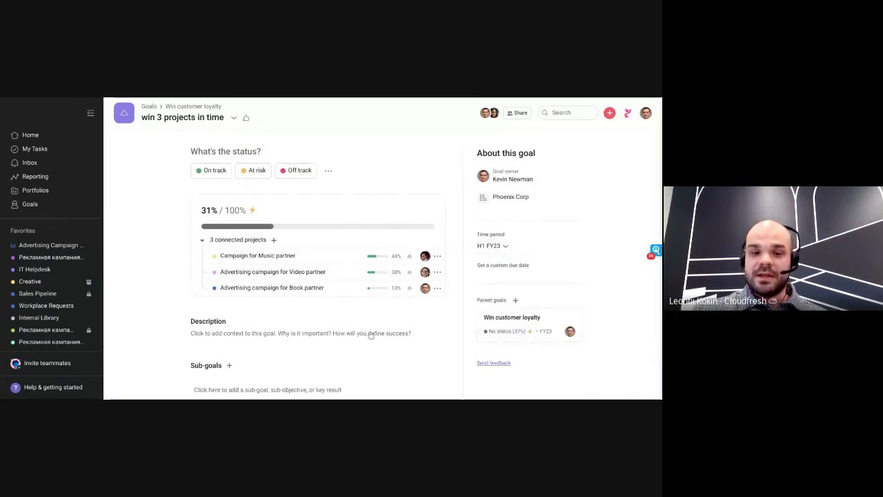
pyautogui.scroll(-2, 370, 335)
pyautogui.scroll(-3, 371, 335)
pyautogui.scroll(6, 371, 335)
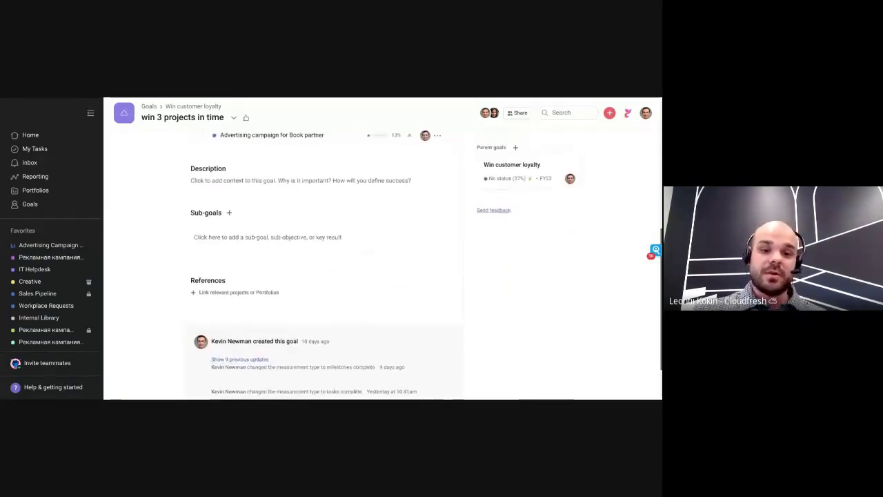
# Go back to the parent goal "Win customer loyalty" and open its sub-goal "Grow the number of the client's projects from 10 to 100".
pyautogui.click(194, 106)
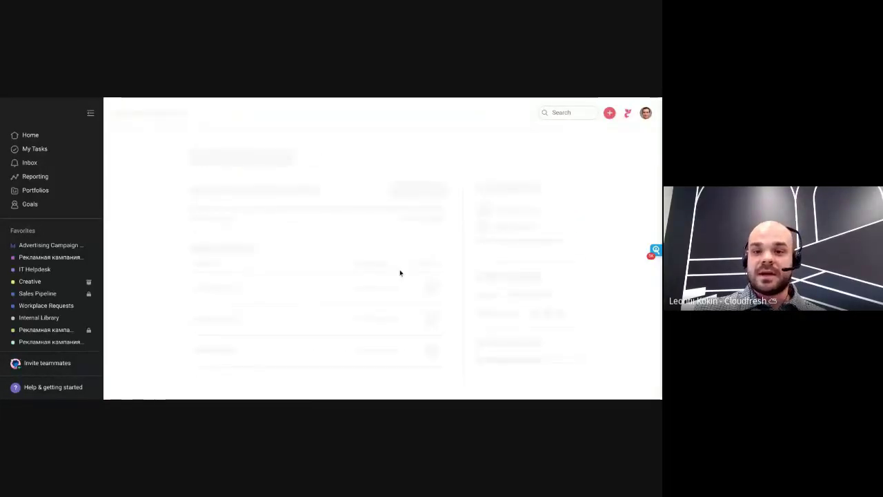
pyautogui.scroll(-2, 331, 251)
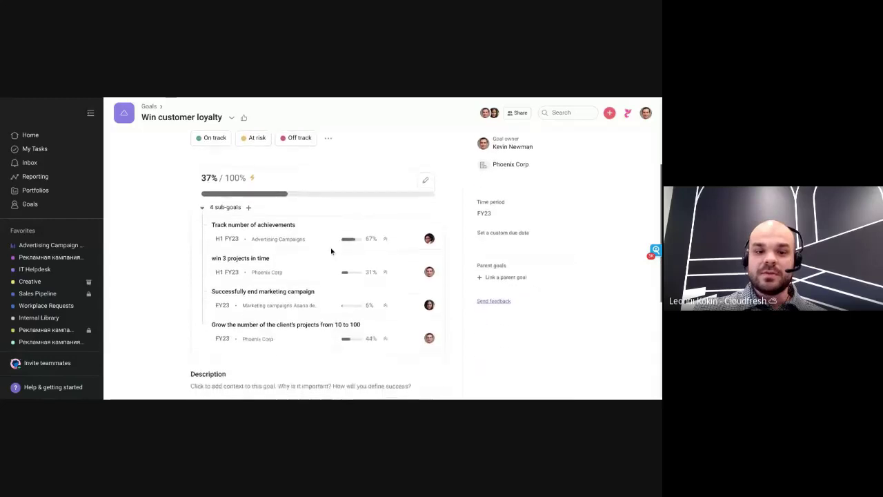
pyautogui.click(301, 298)
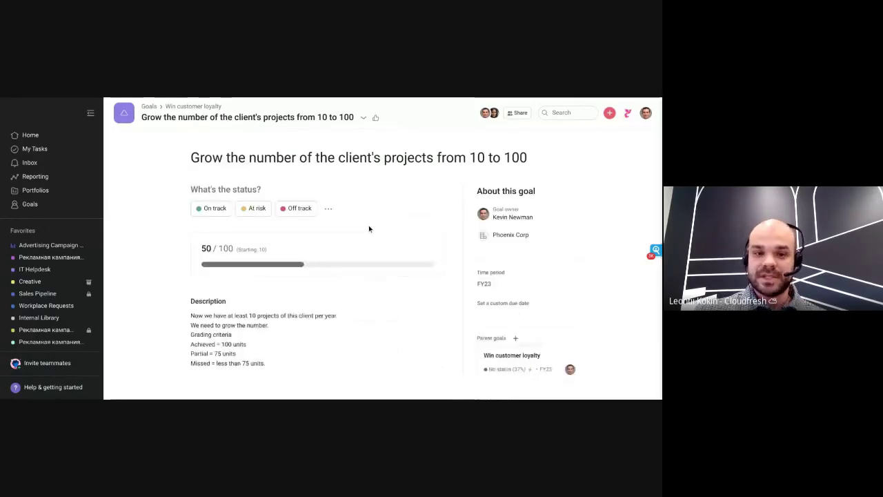
pyautogui.scroll(-1, 369, 229)
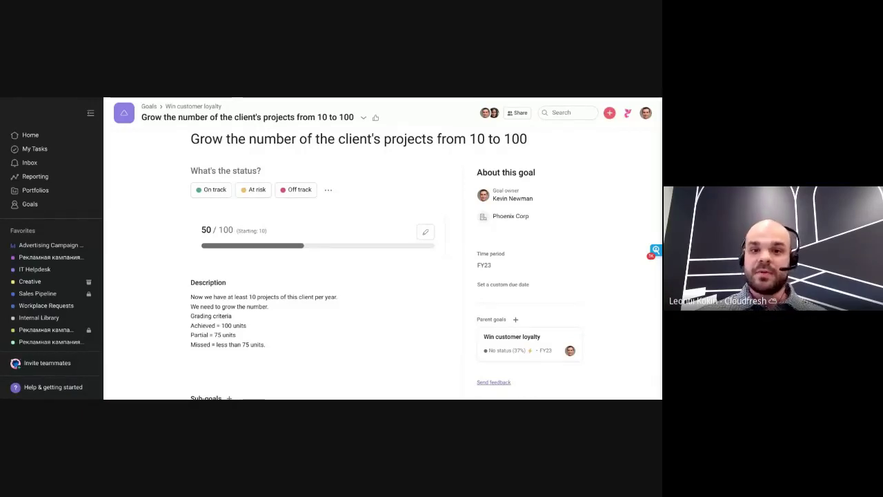
# Set the current progress value of the "Grow the number of the client's projects from 10 to 100" goal to 60 and save it.
pyautogui.click(424, 233)
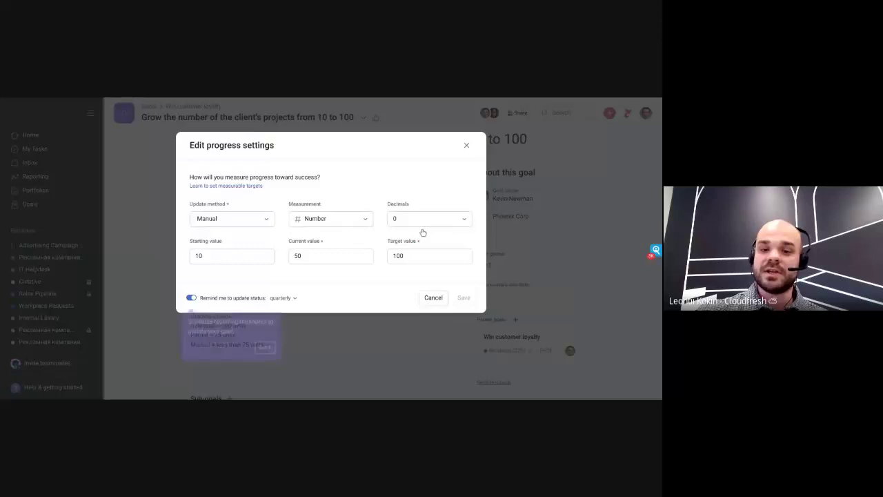
pyautogui.click(336, 255)
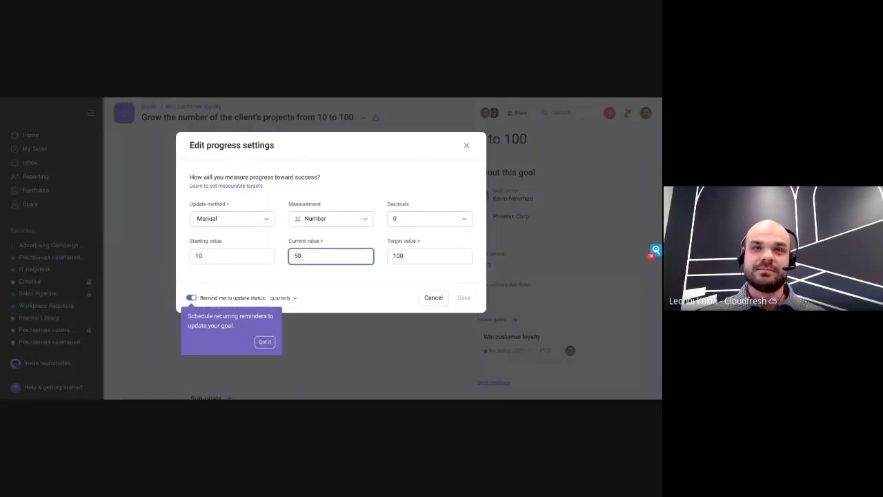
pyautogui.press('BackSpace')
pyautogui.press('BackSpace')
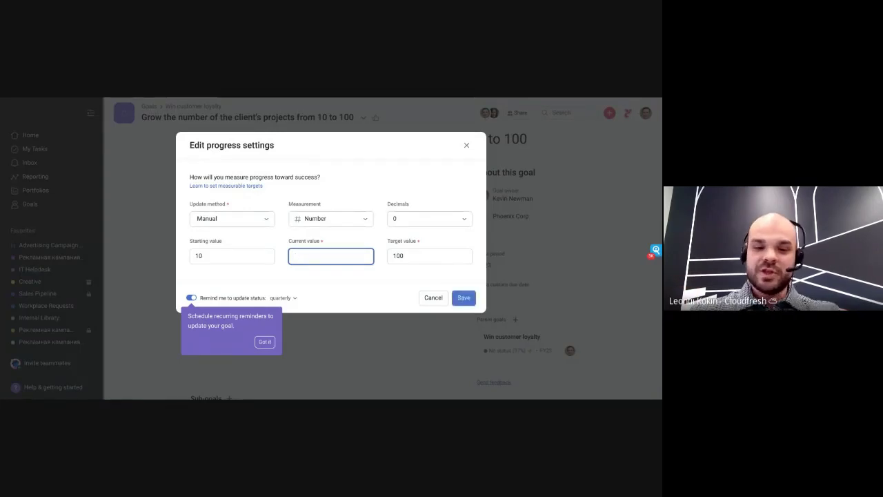
pyautogui.write('60')
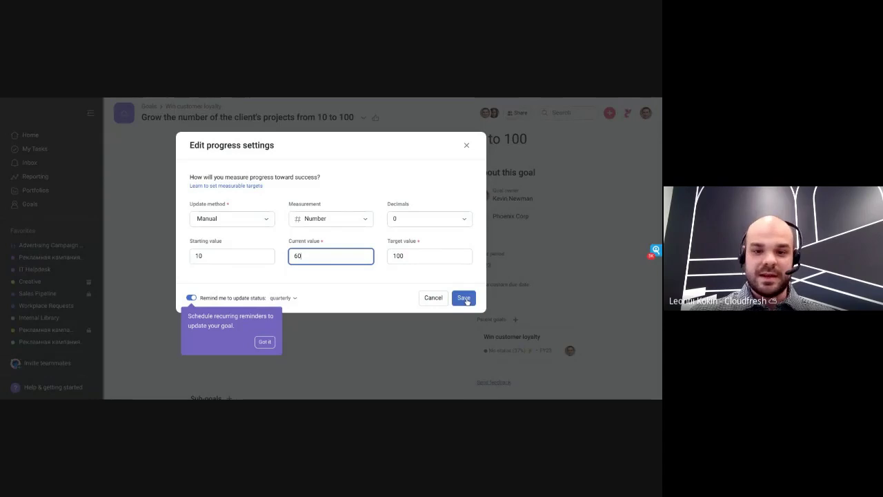
pyautogui.click(464, 298)
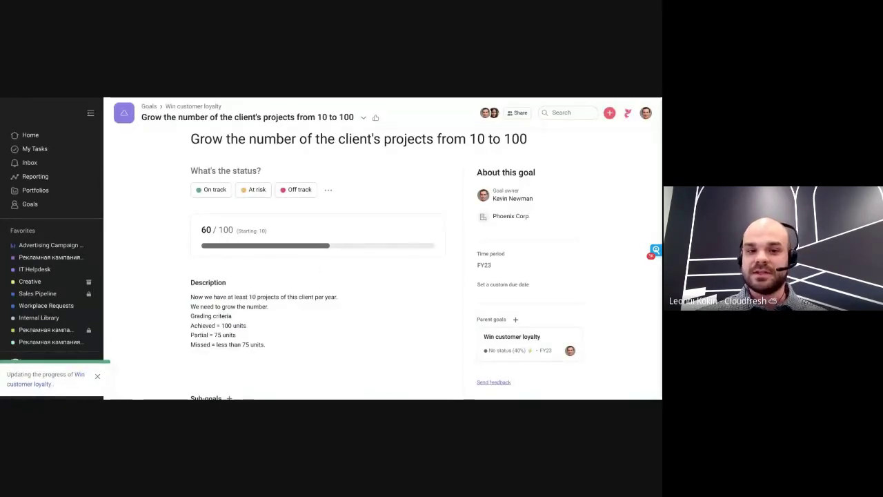
# Return to the parent goal "Win customer loyalty" and check its overall progress and that of its sub-goals.
pyautogui.click(196, 107)
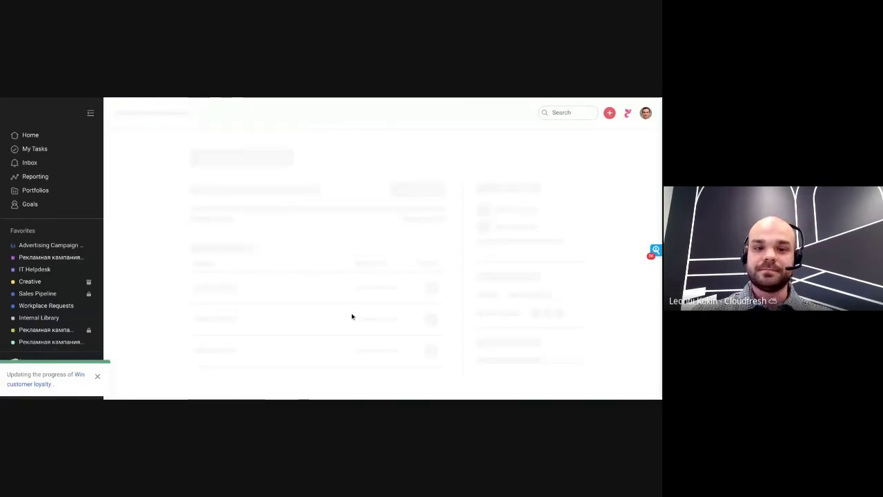
pyautogui.scroll(-1, 331, 281)
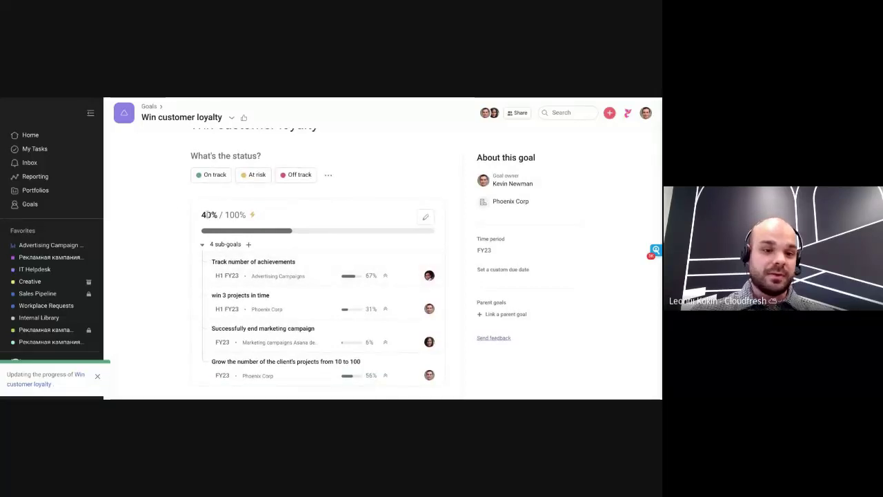
pyautogui.scroll(-1, 308, 229)
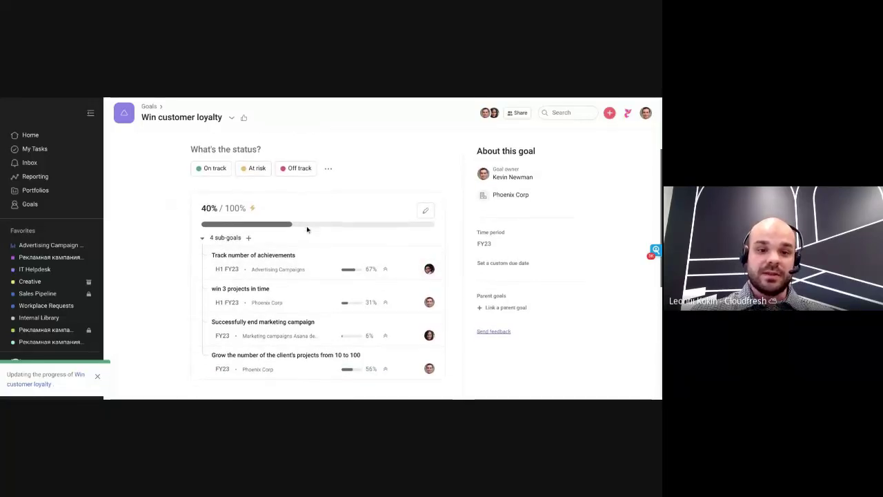
pyautogui.scroll(-1, 307, 229)
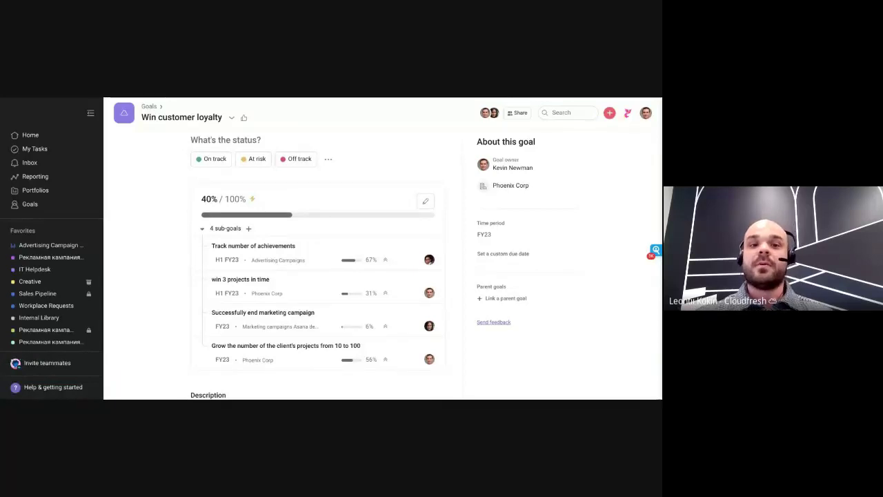